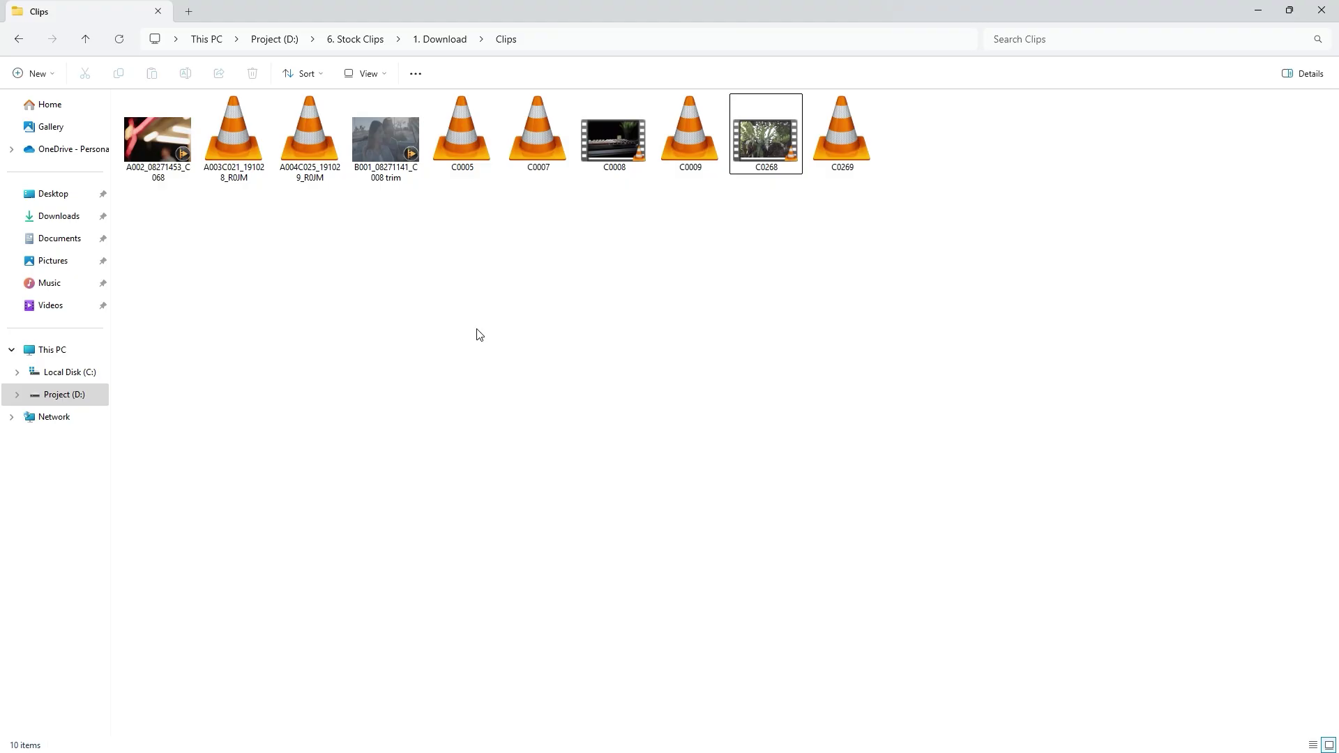
# Step: Play the A004C025, B001 trim and C0007 clips in turn, closing each player before the next
pyautogui.doubleClick(300, 136)
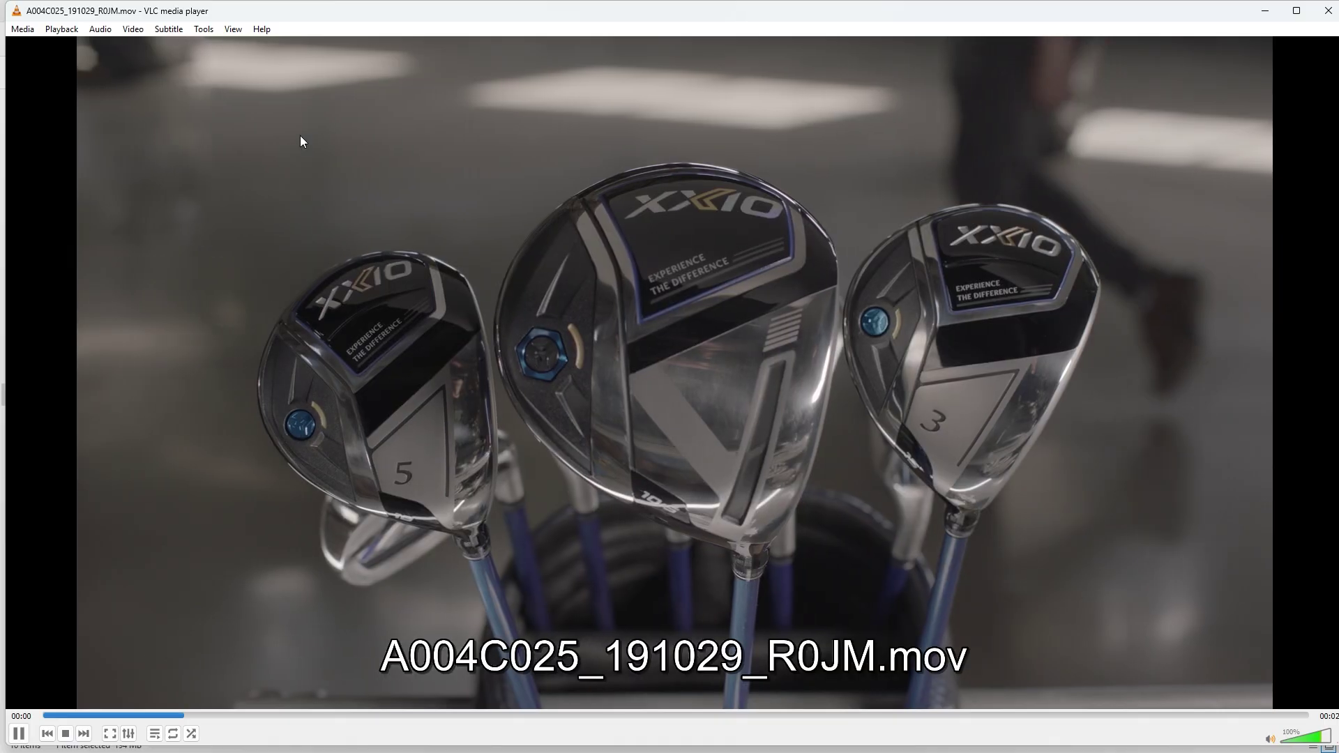
pyautogui.hotkey('alt', 'F4')
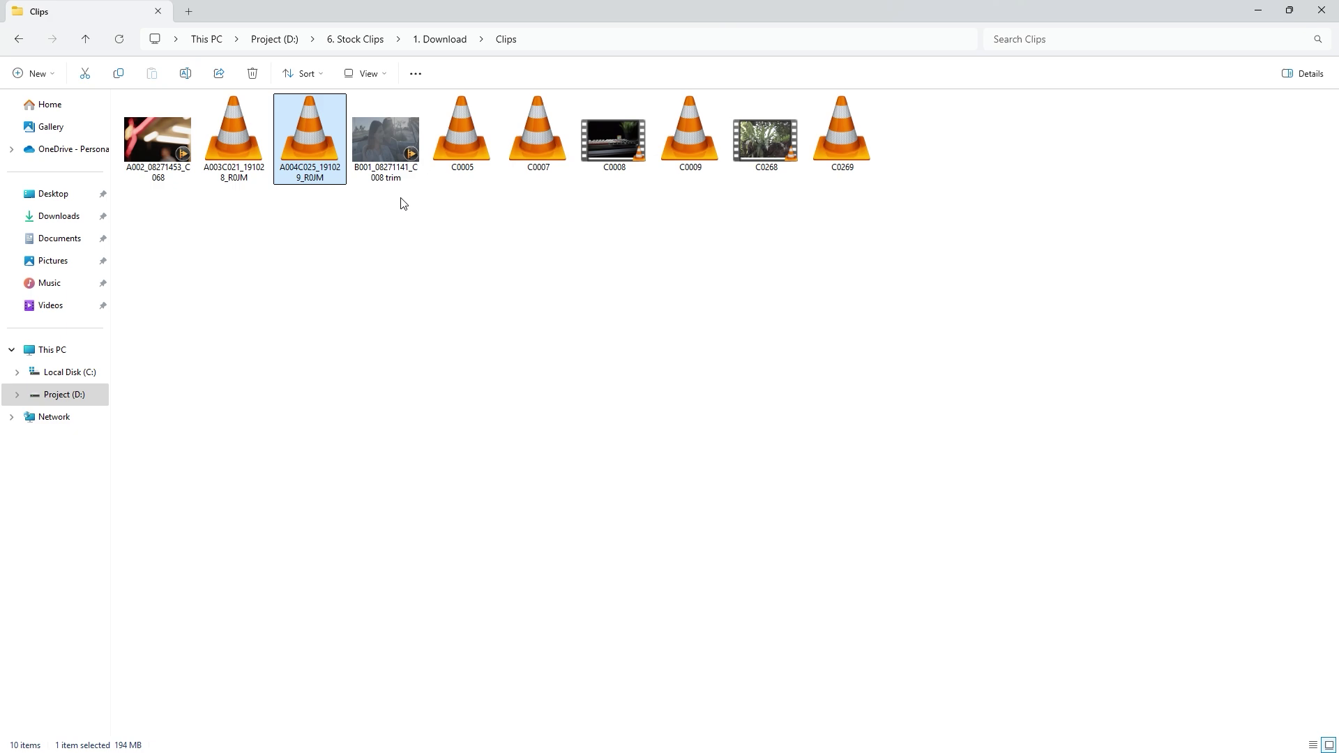
pyautogui.click(388, 141)
pyautogui.doubleClick(388, 141)
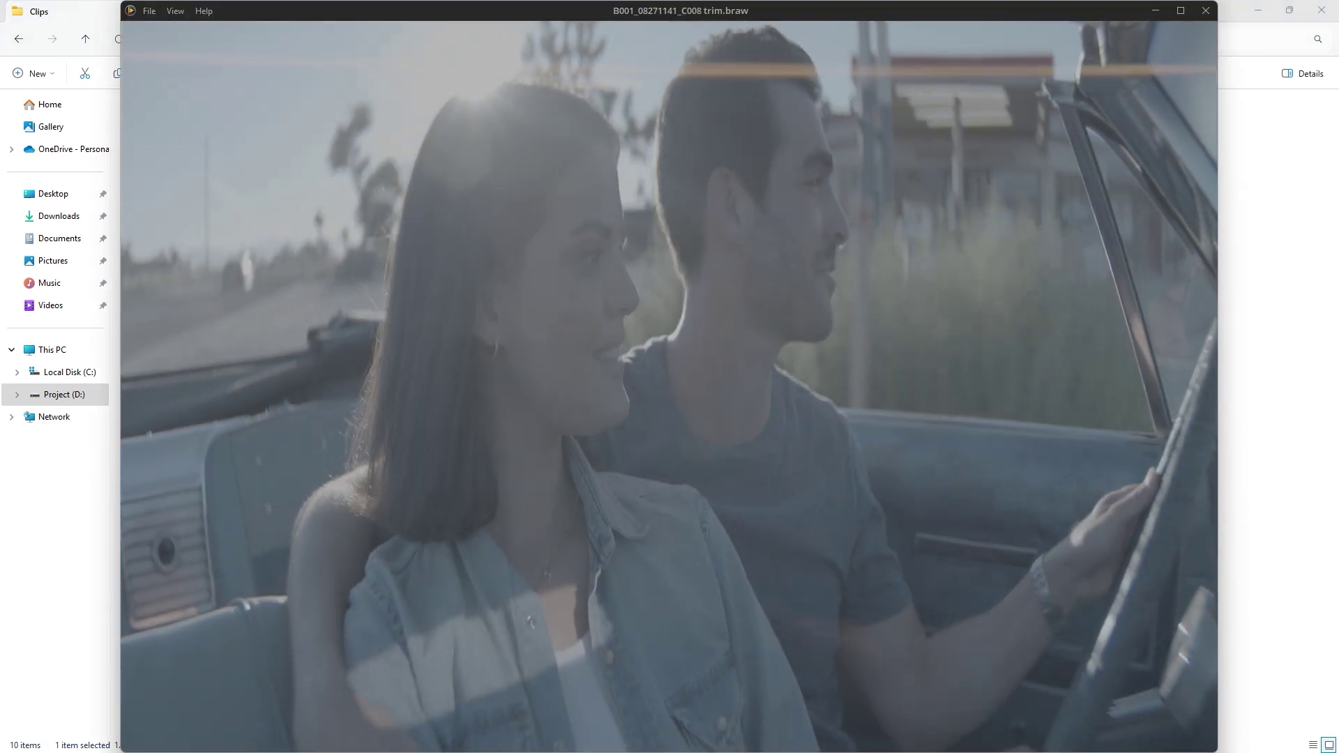
pyautogui.moveTo(832, 219)
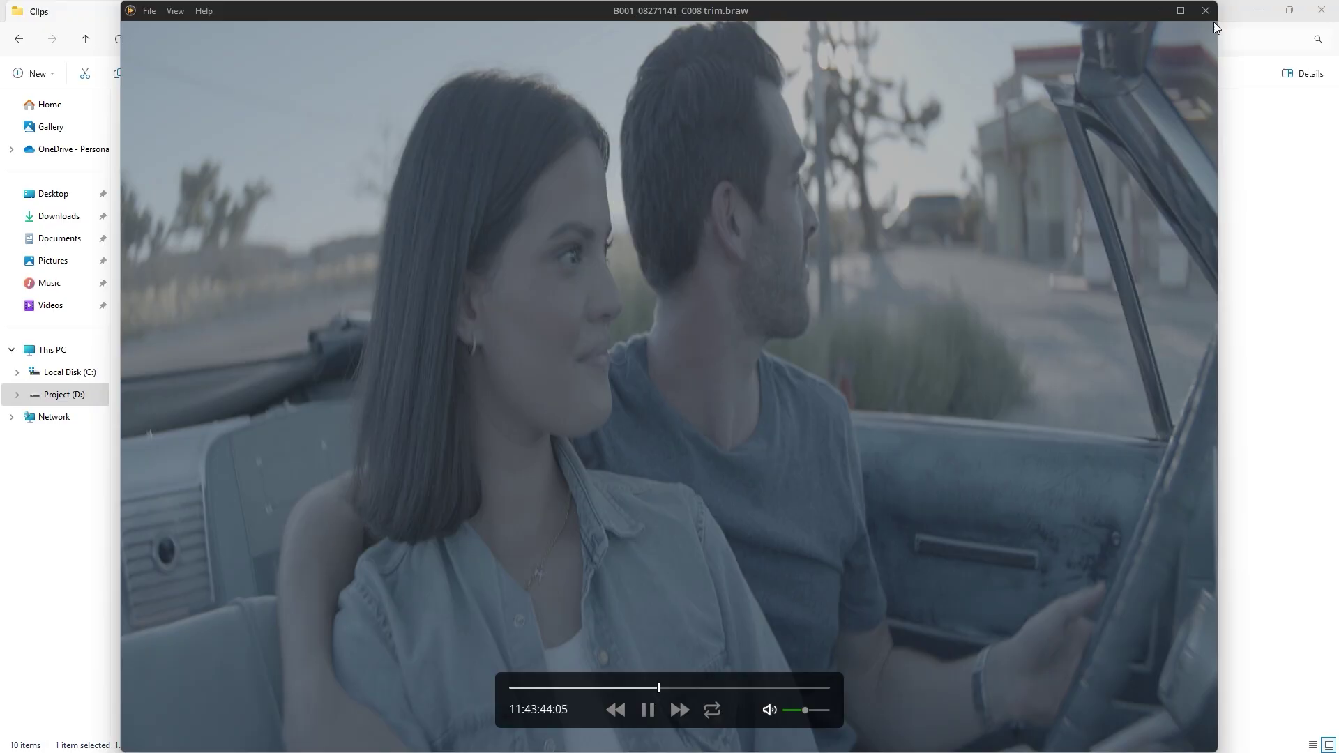
pyautogui.hotkey('alt', 'F4')
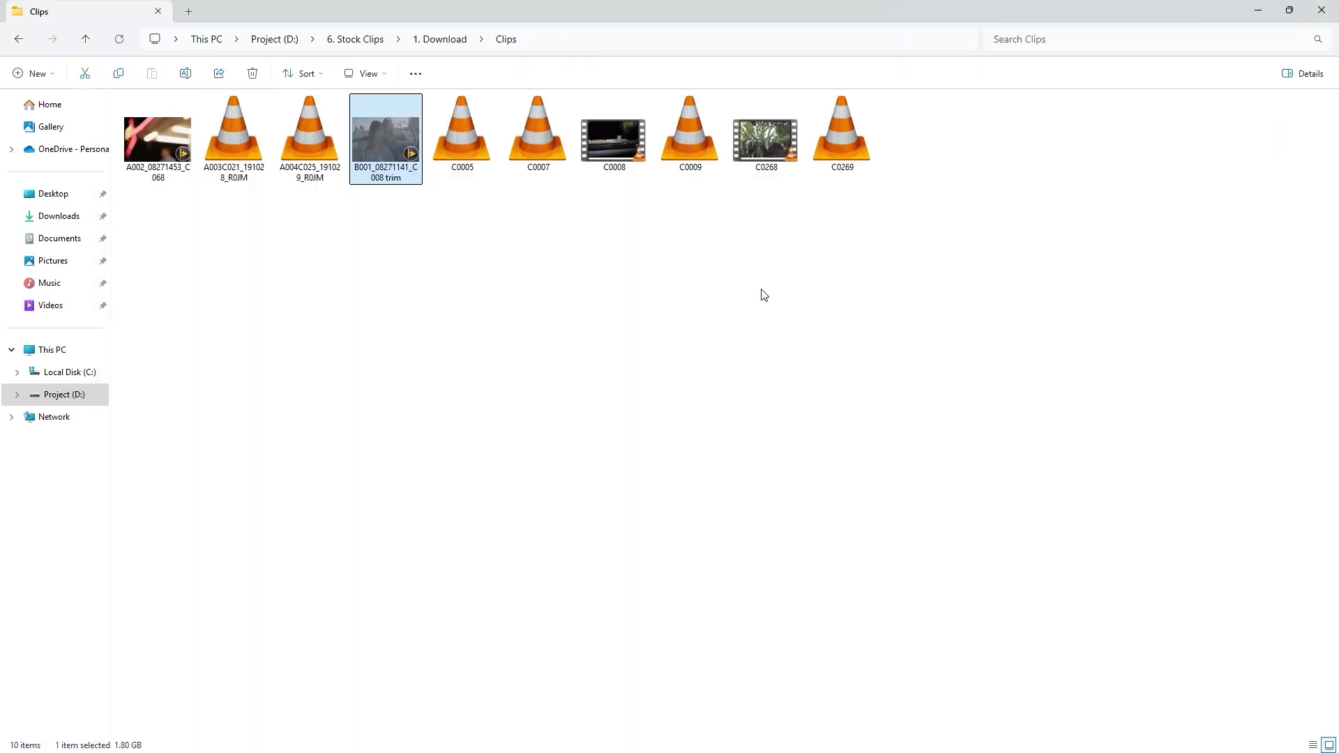
pyautogui.doubleClick(537, 144)
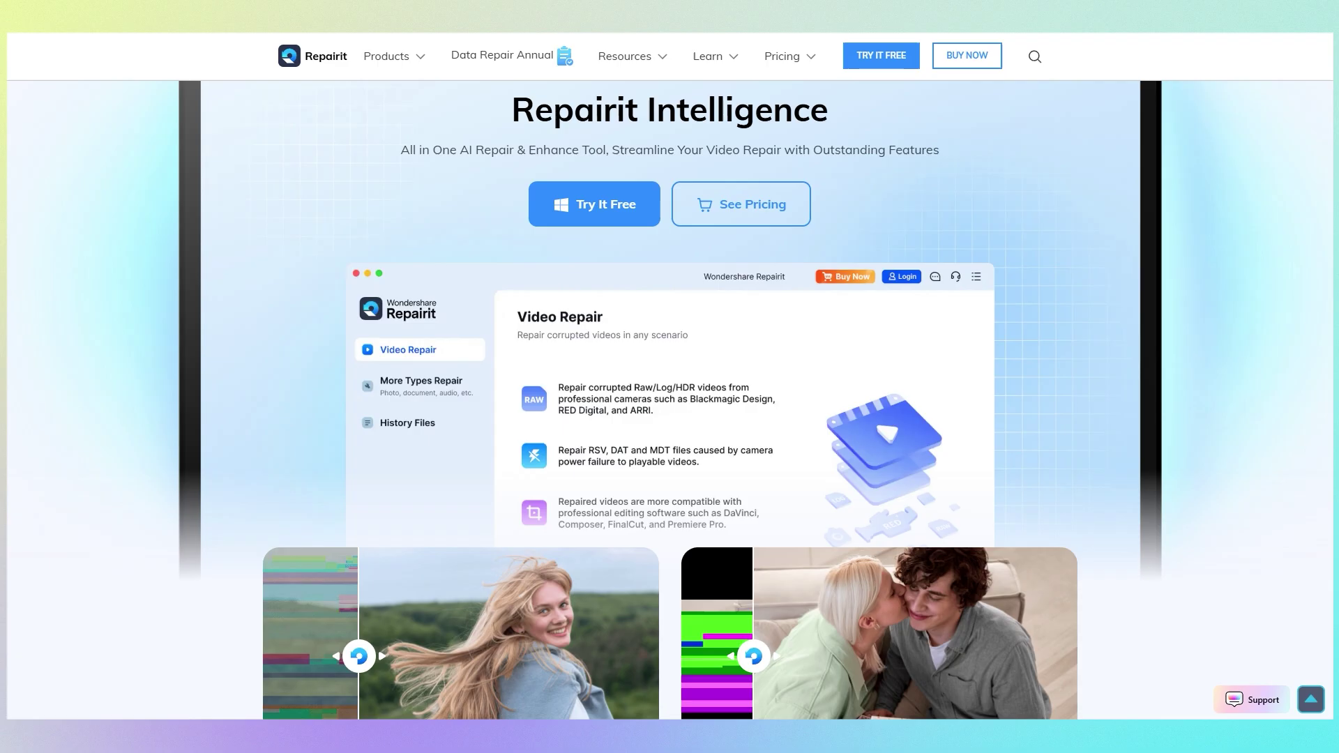
# Step: Download the free Repairit installer to Downloads and review the Full Toolkit license prices
pyautogui.scroll(-3, 669, 384)
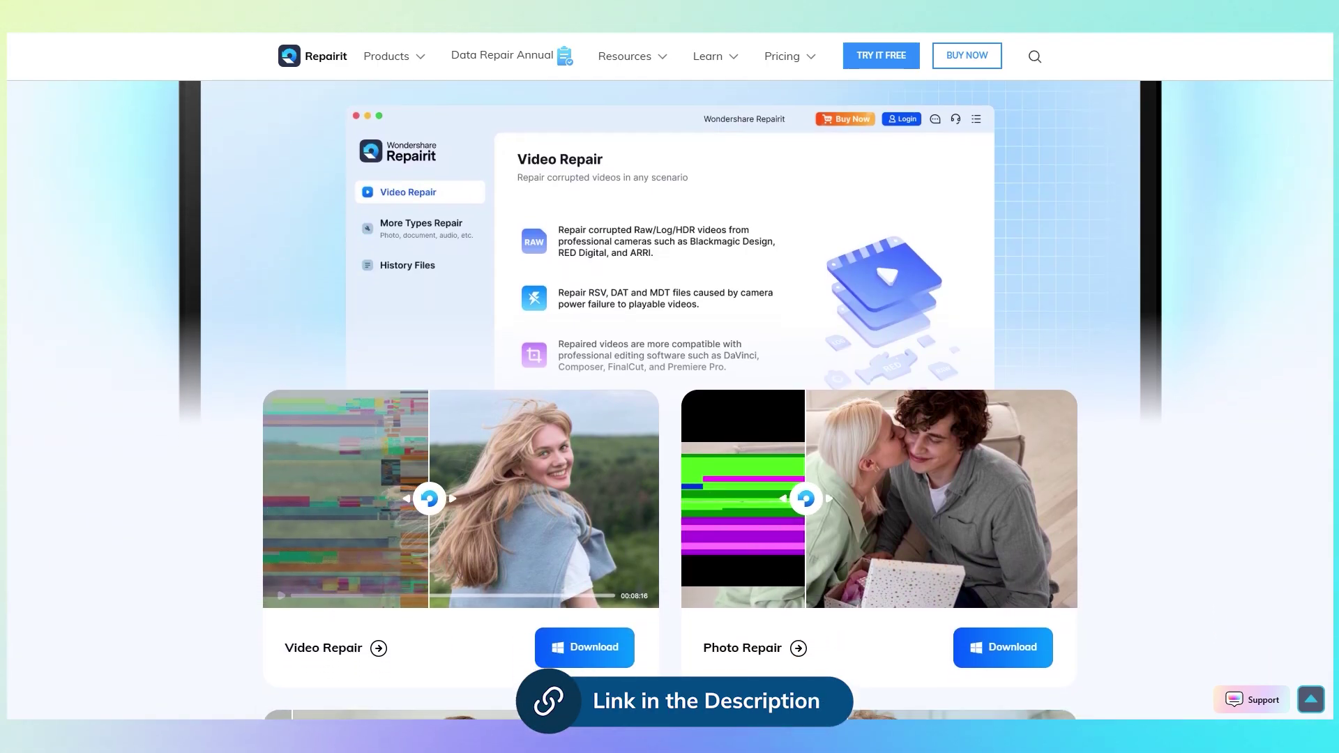
pyautogui.scroll(-3, 670, 383)
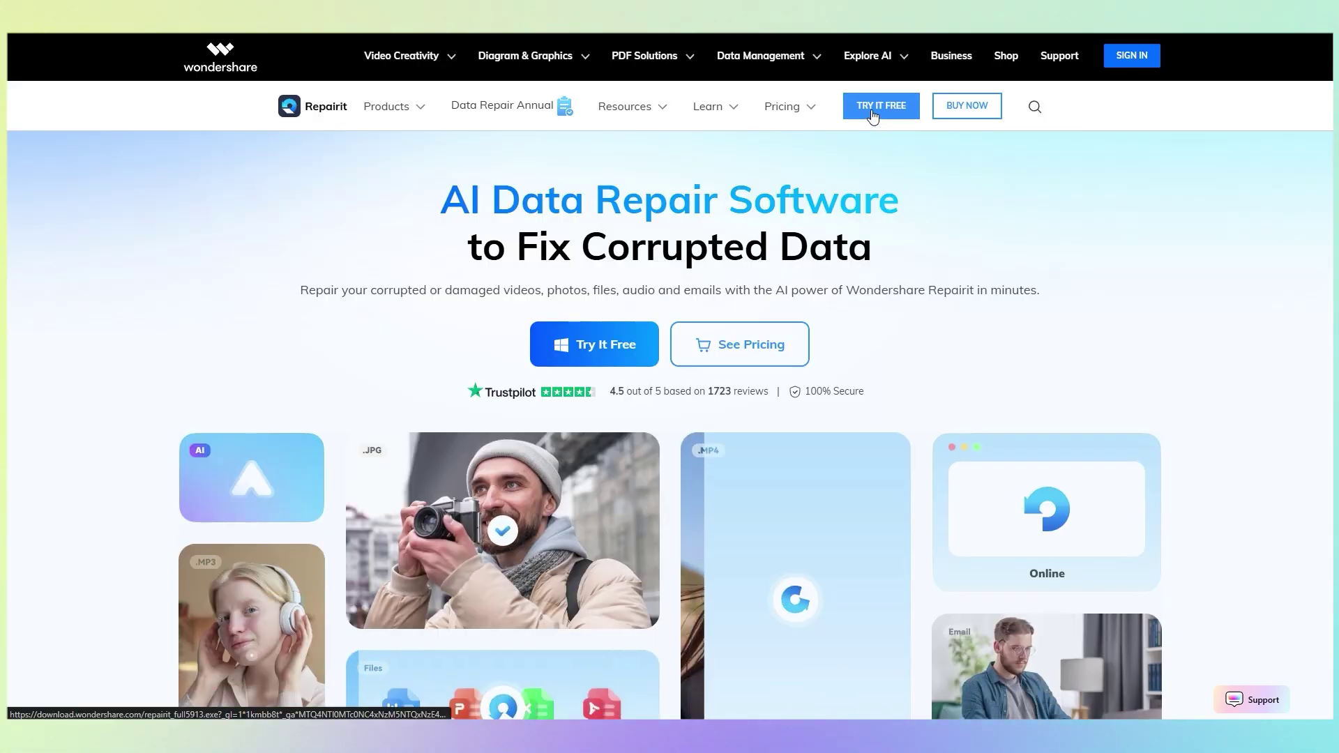
pyautogui.click(873, 108)
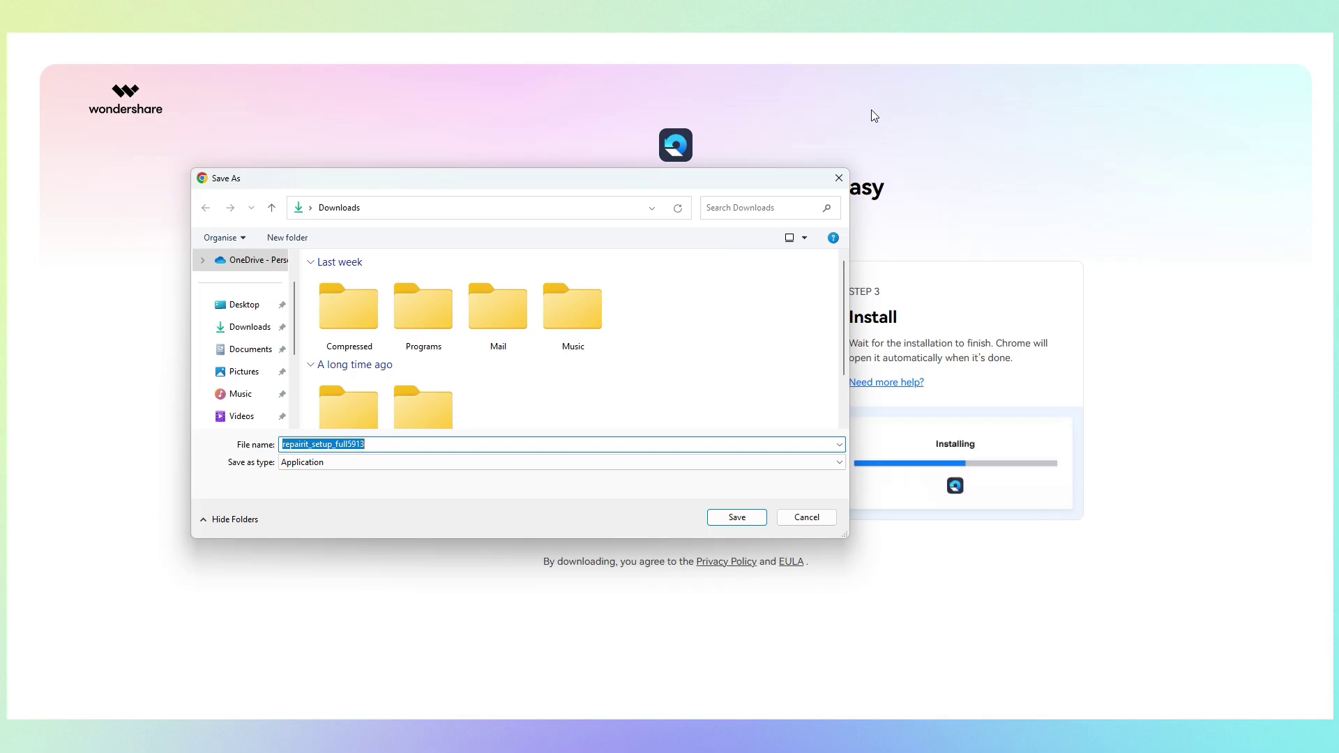
pyautogui.click(738, 516)
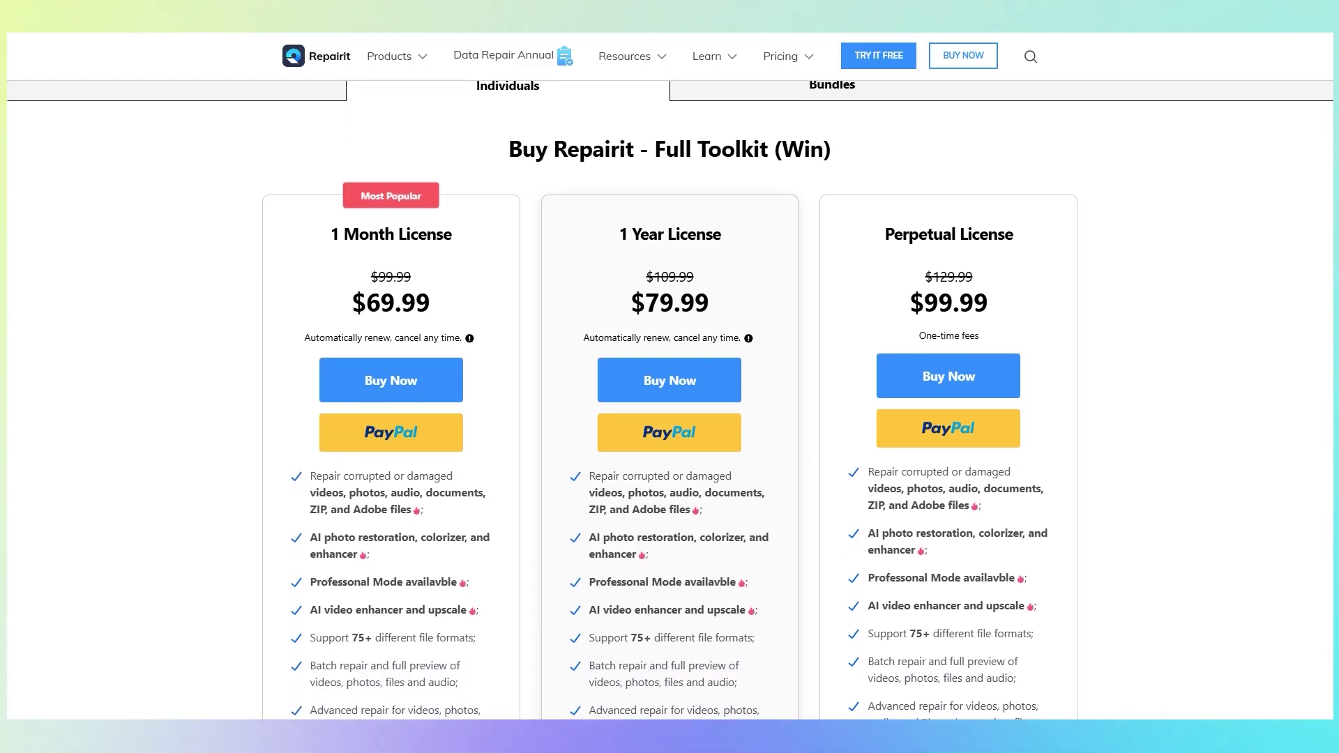
pyautogui.scroll(-2, 669, 415)
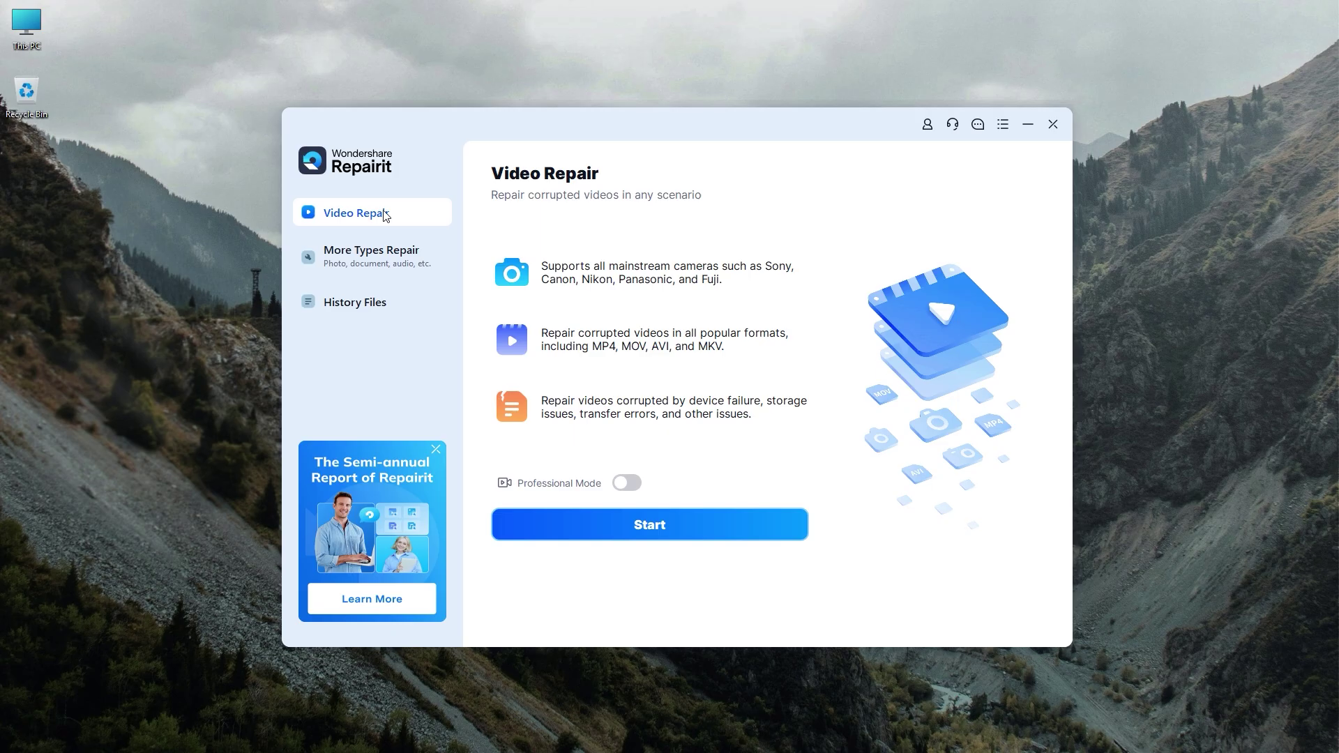
pyautogui.click(356, 264)
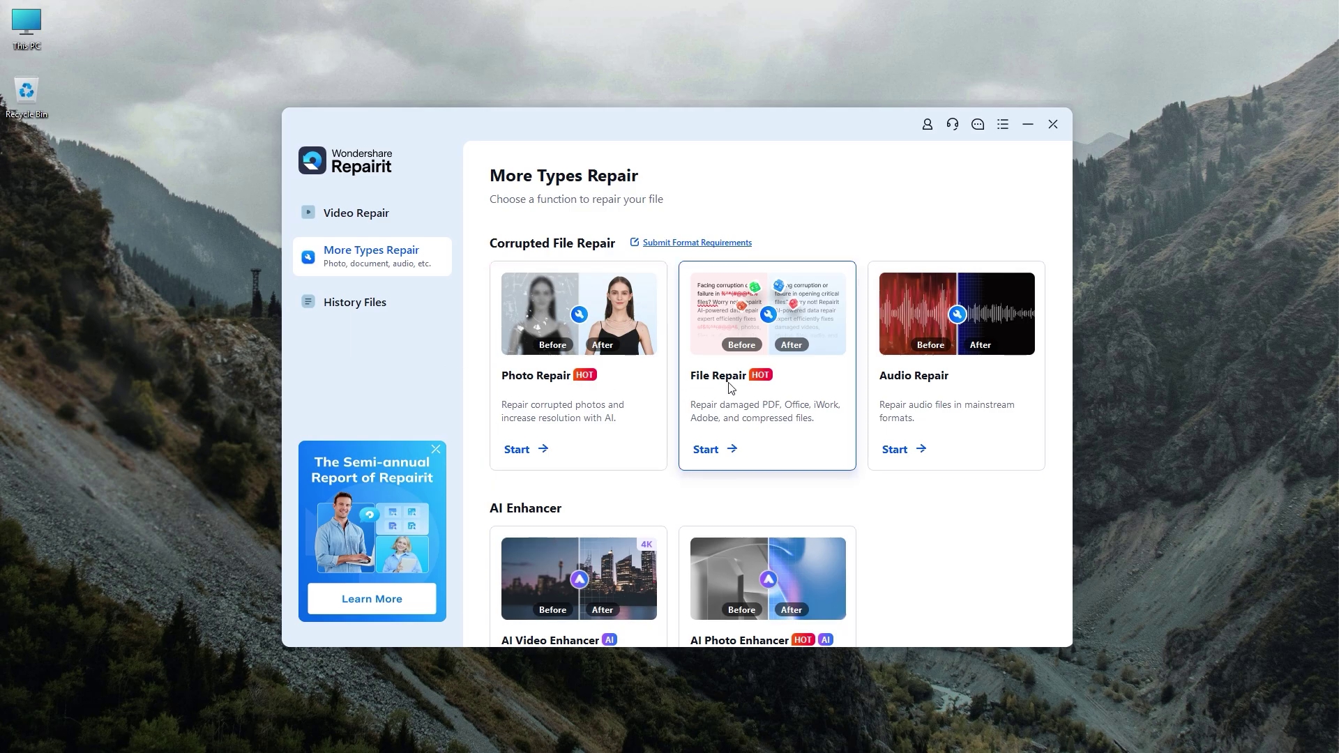
pyautogui.scroll(-2, 947, 401)
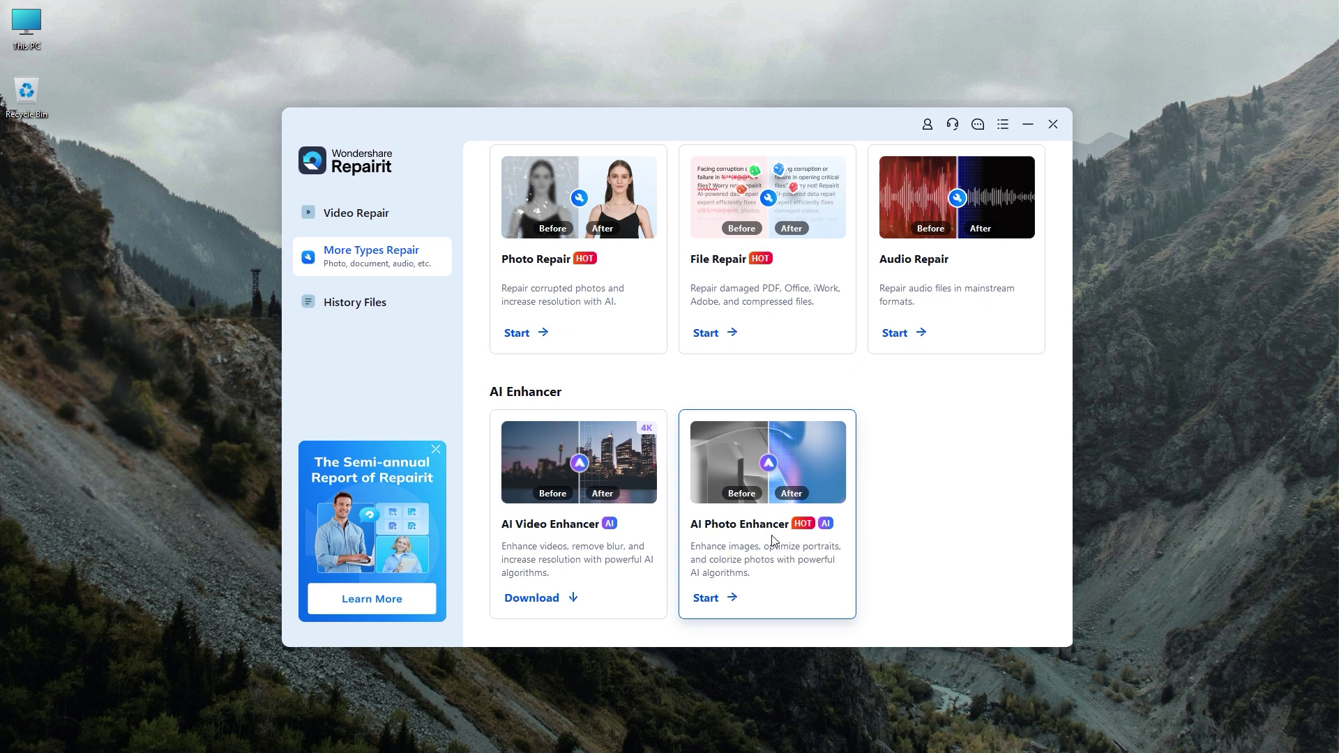
pyautogui.click(355, 308)
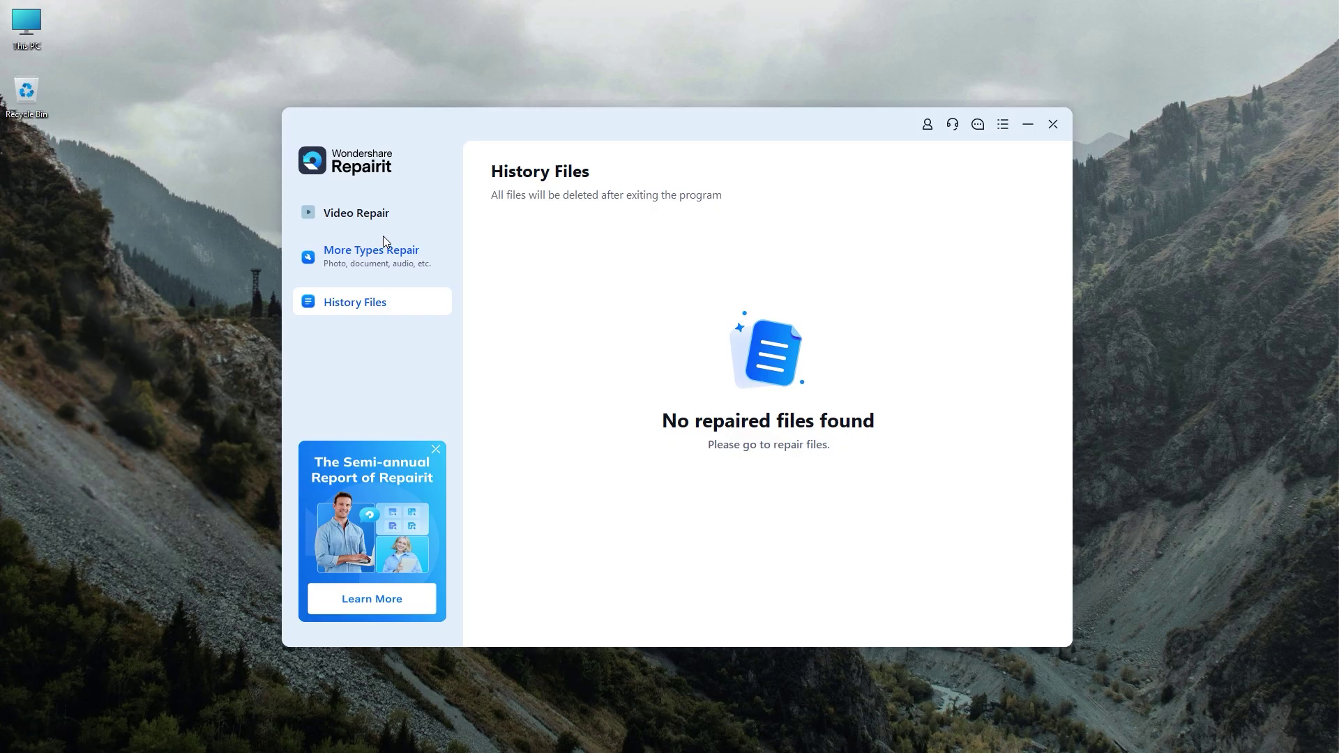
pyautogui.click(372, 217)
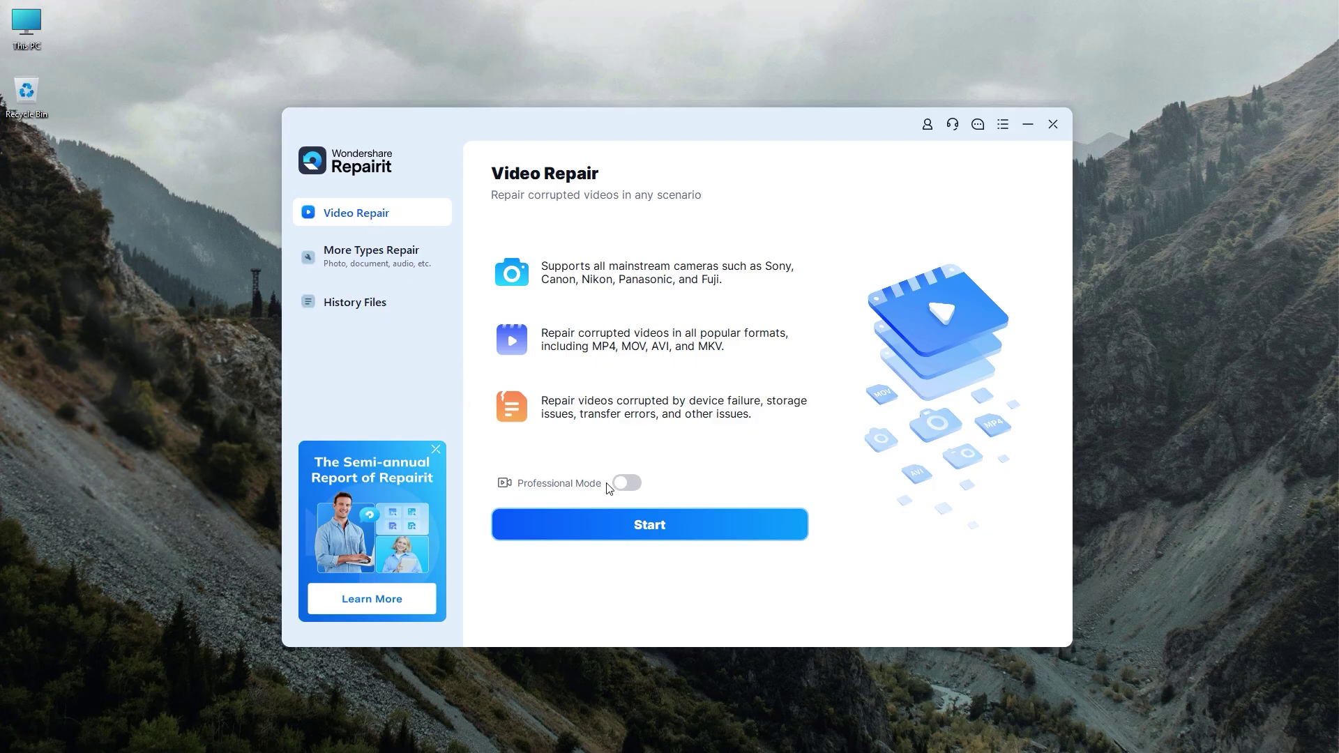
pyautogui.click(630, 481)
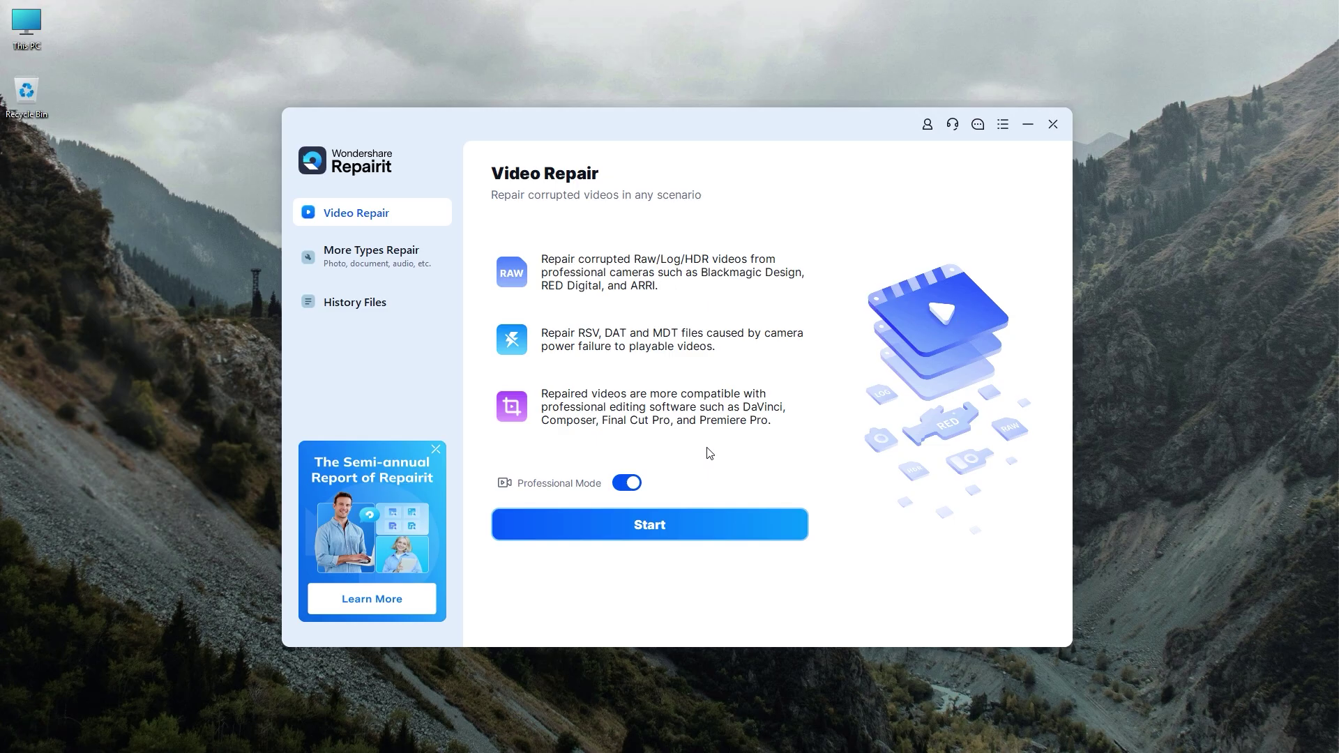
pyautogui.click(630, 483)
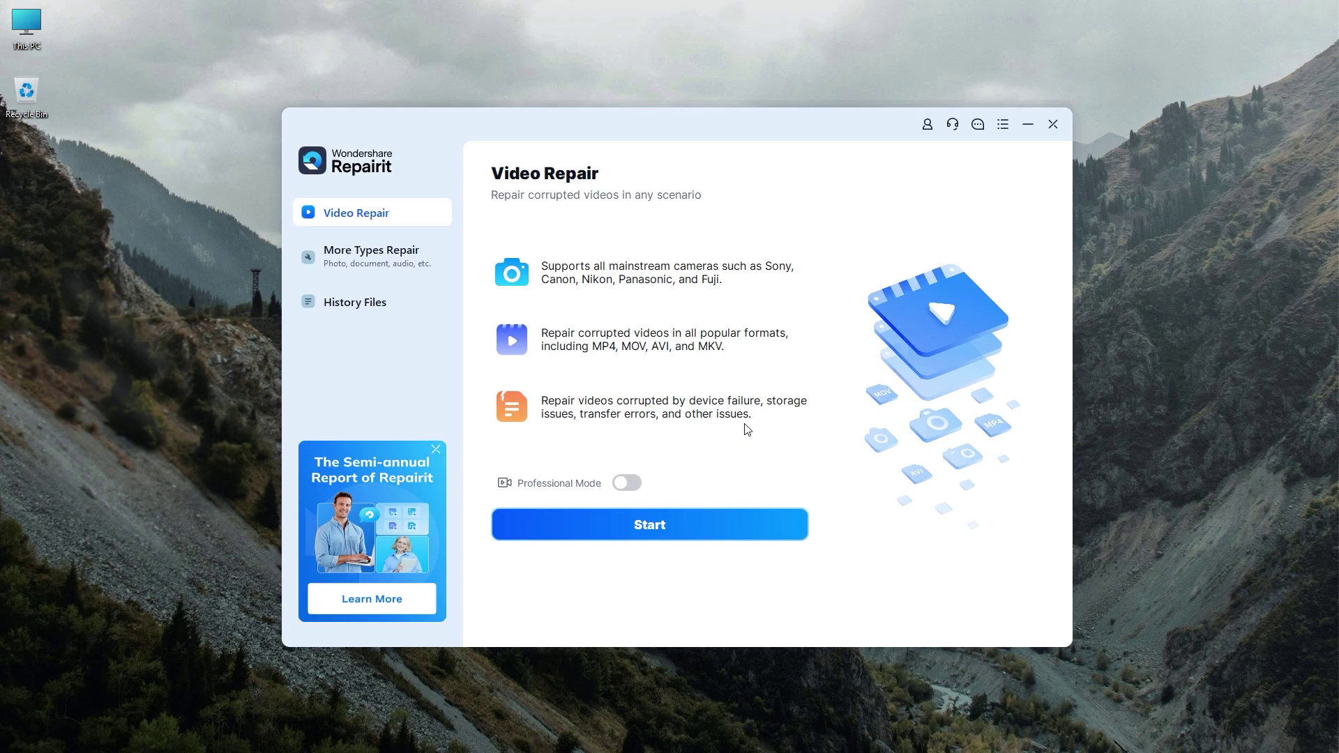
# Step: Import C0009.MP4 from the Clips folder into Repairit's Unrepaired Videos list
pyautogui.click(647, 534)
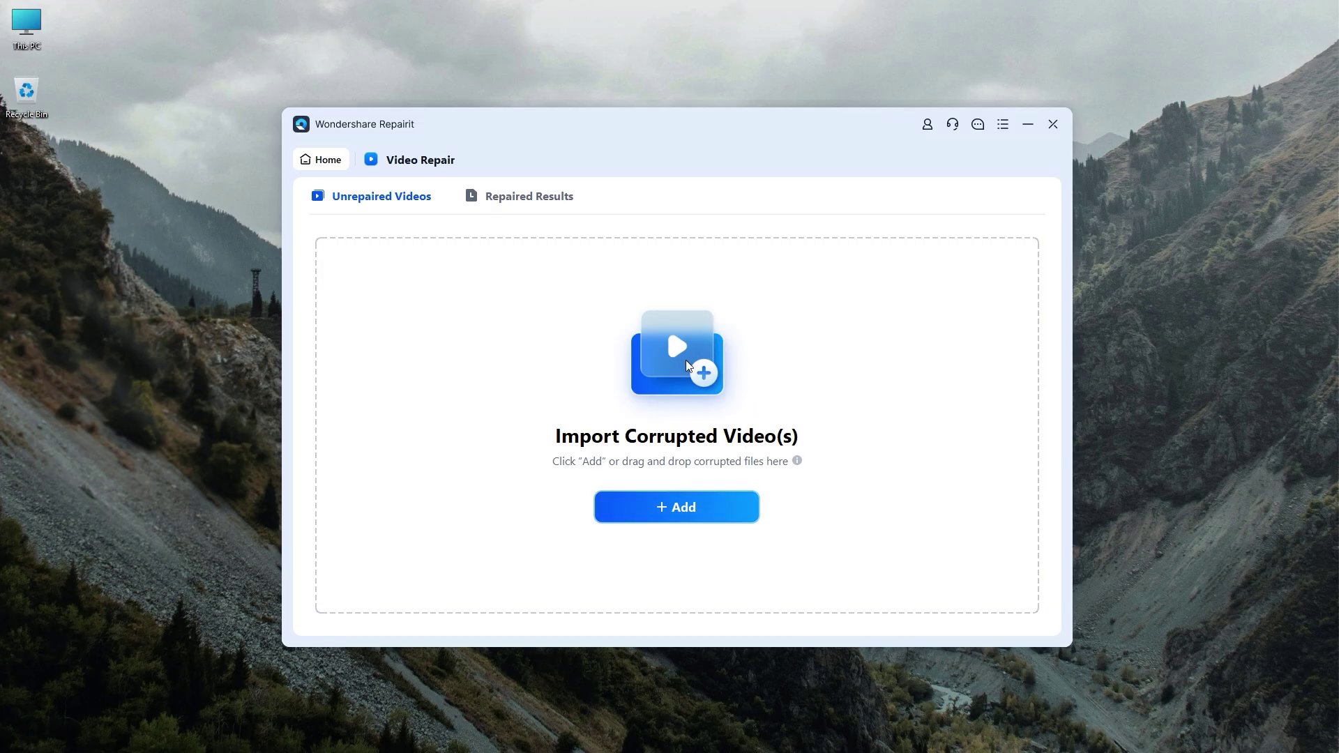
pyautogui.click(679, 507)
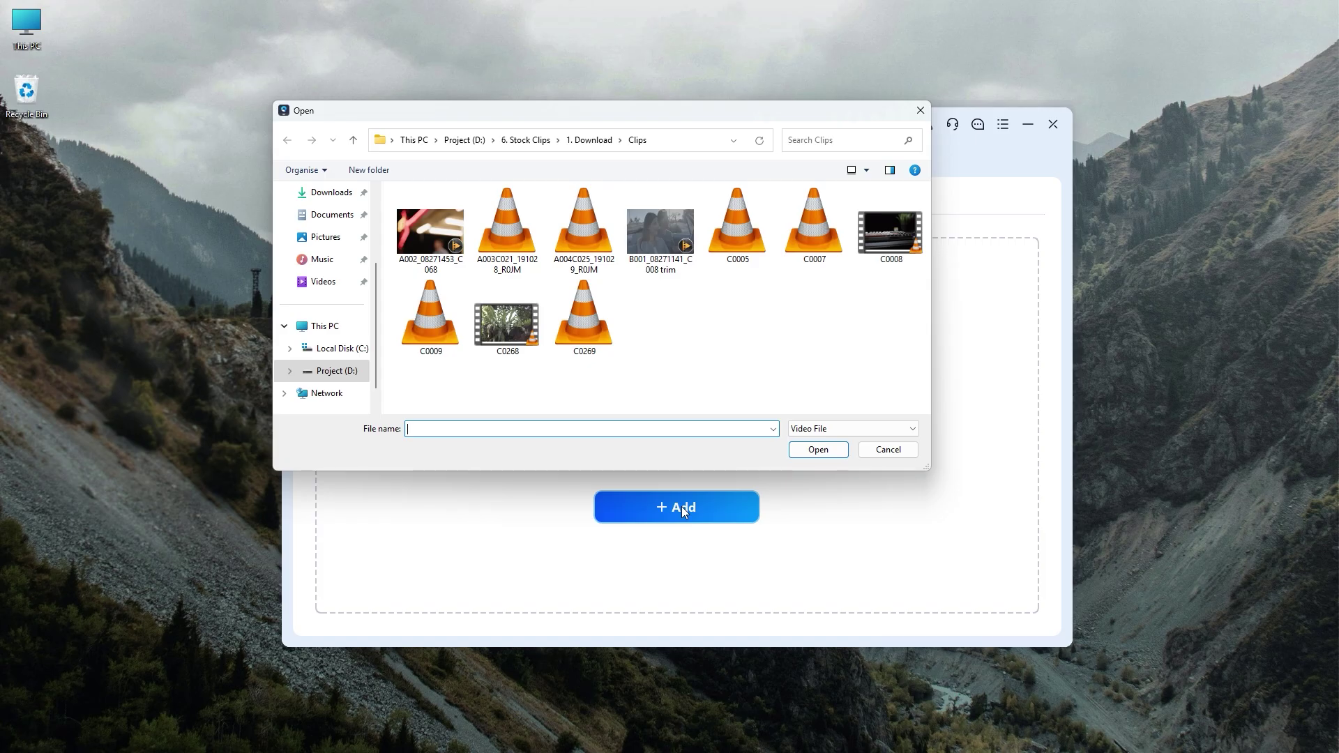
pyautogui.doubleClick(433, 320)
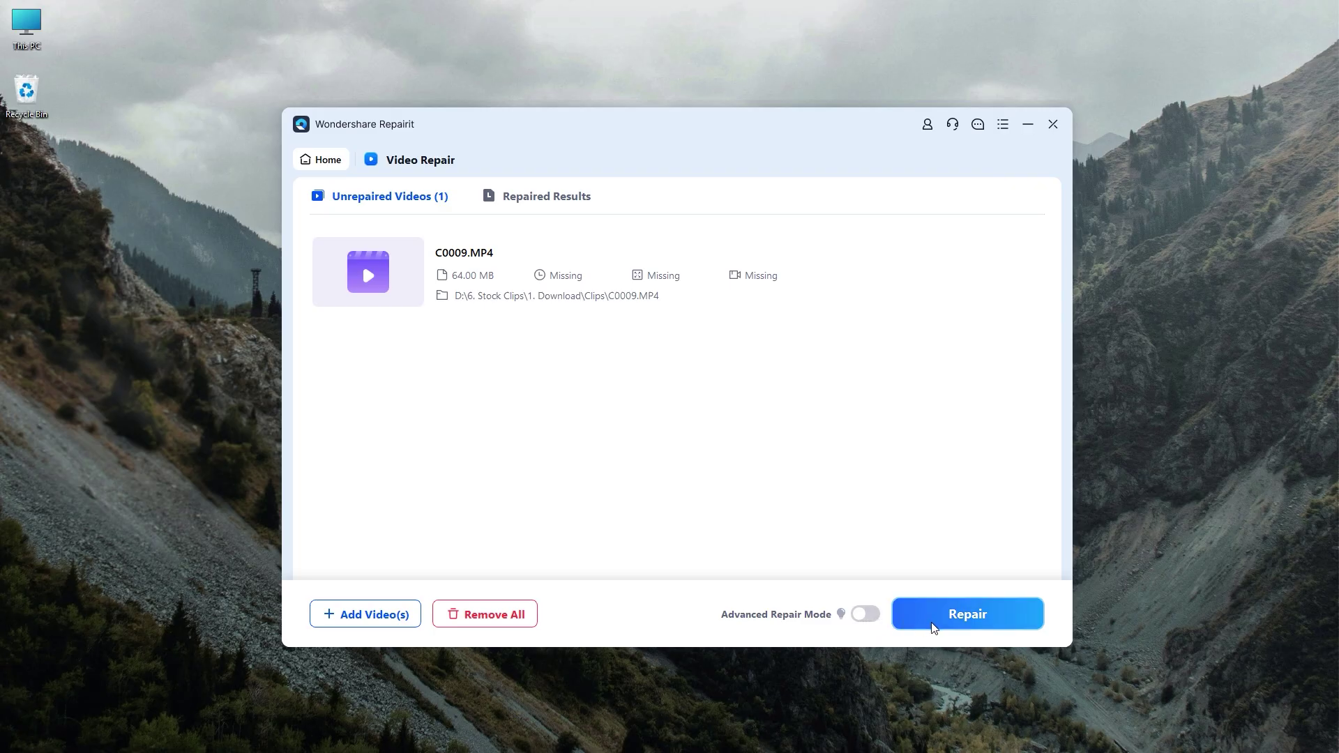
# Step: Repair and preview C0009.MP4, save it to 5. Export, and play the saved file
pyautogui.click(957, 614)
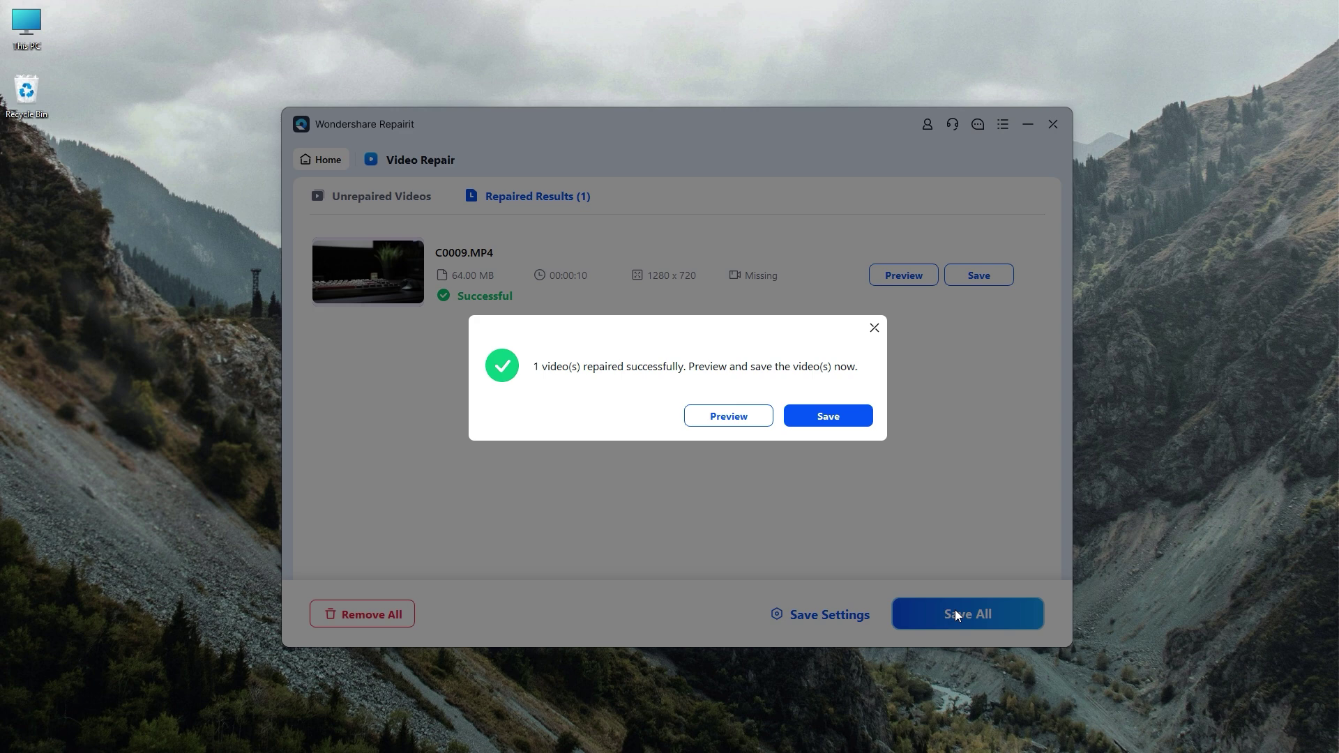
pyautogui.click(727, 419)
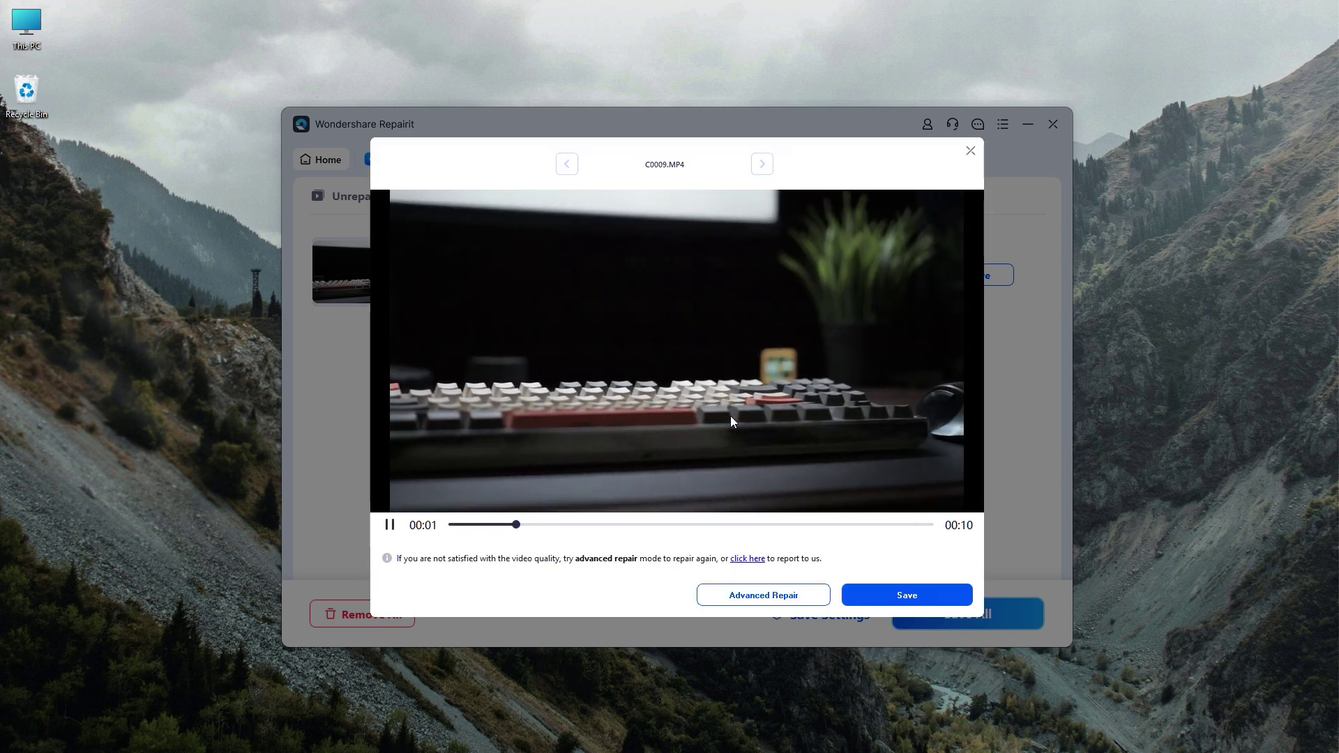
pyautogui.click(897, 599)
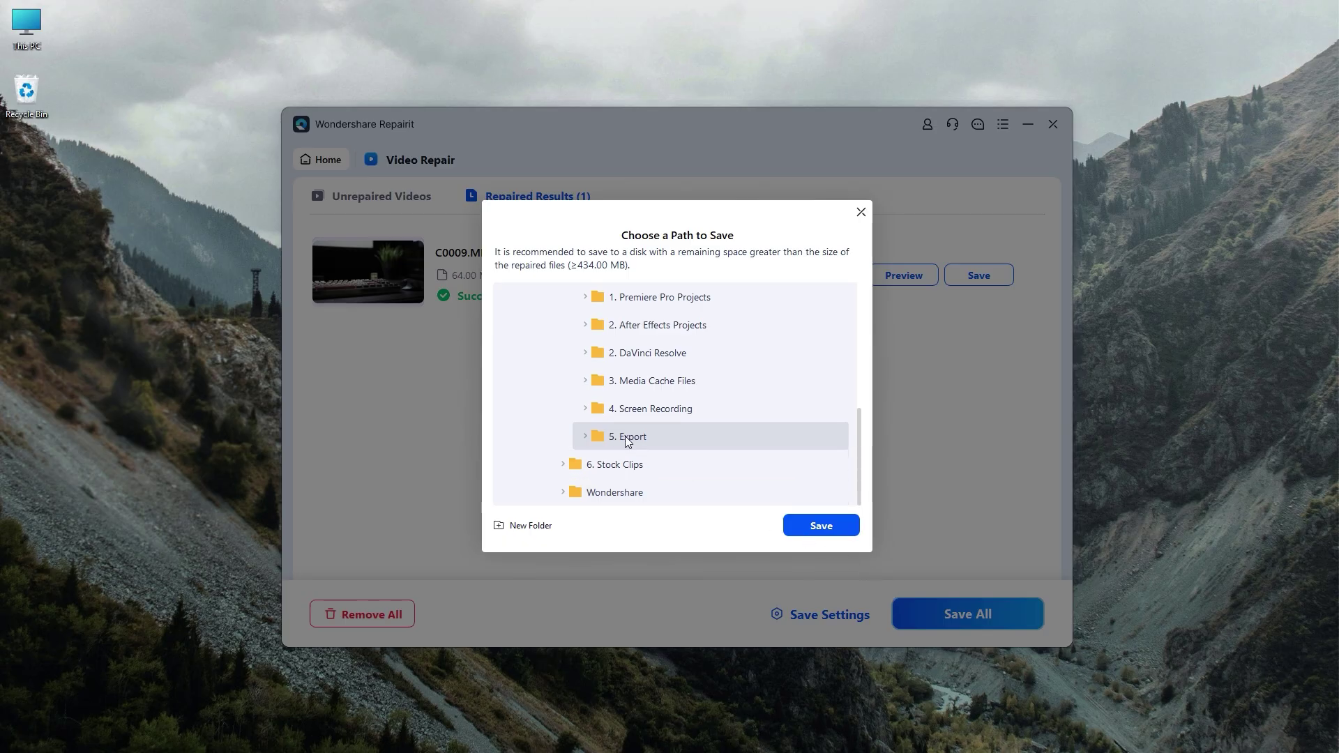
pyautogui.click(791, 531)
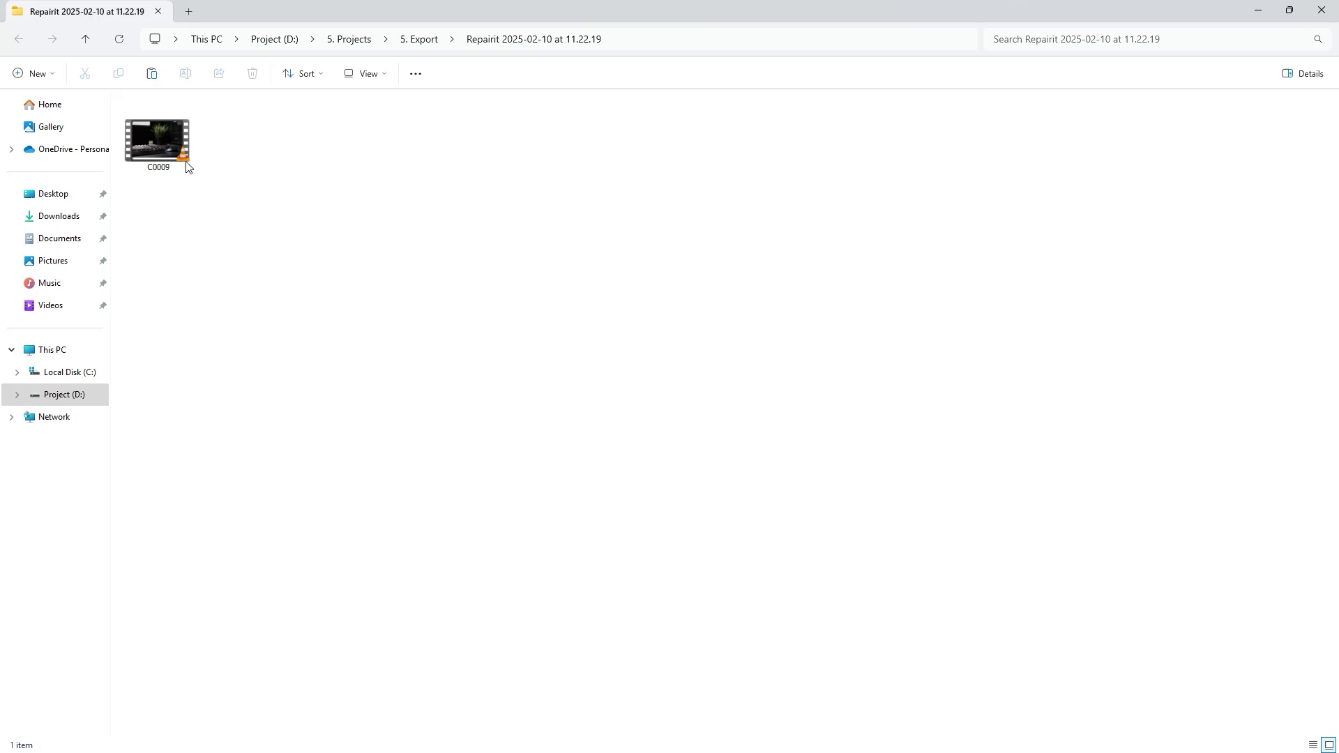
pyautogui.doubleClick(169, 143)
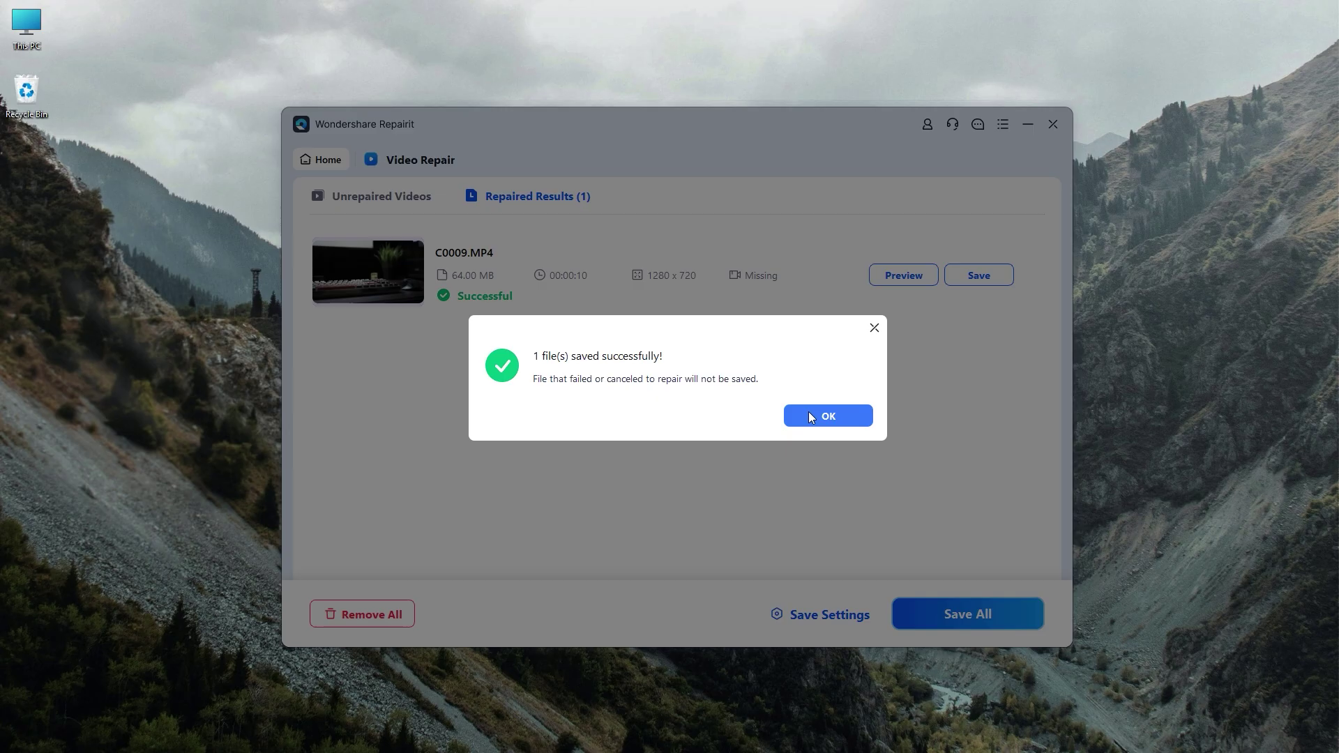
pyautogui.click(830, 416)
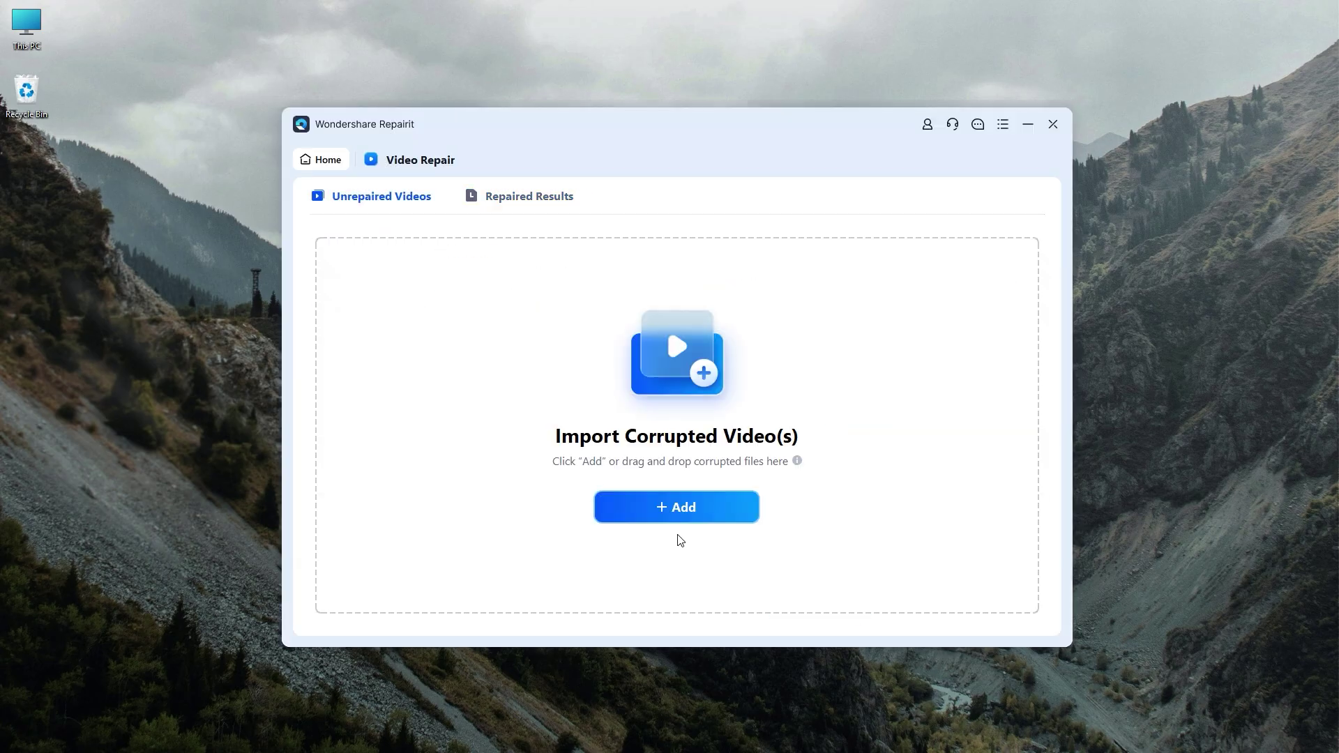
# Step: Add C0269.MP4 from the Clips folder and run a standard repair on it
pyautogui.click(686, 506)
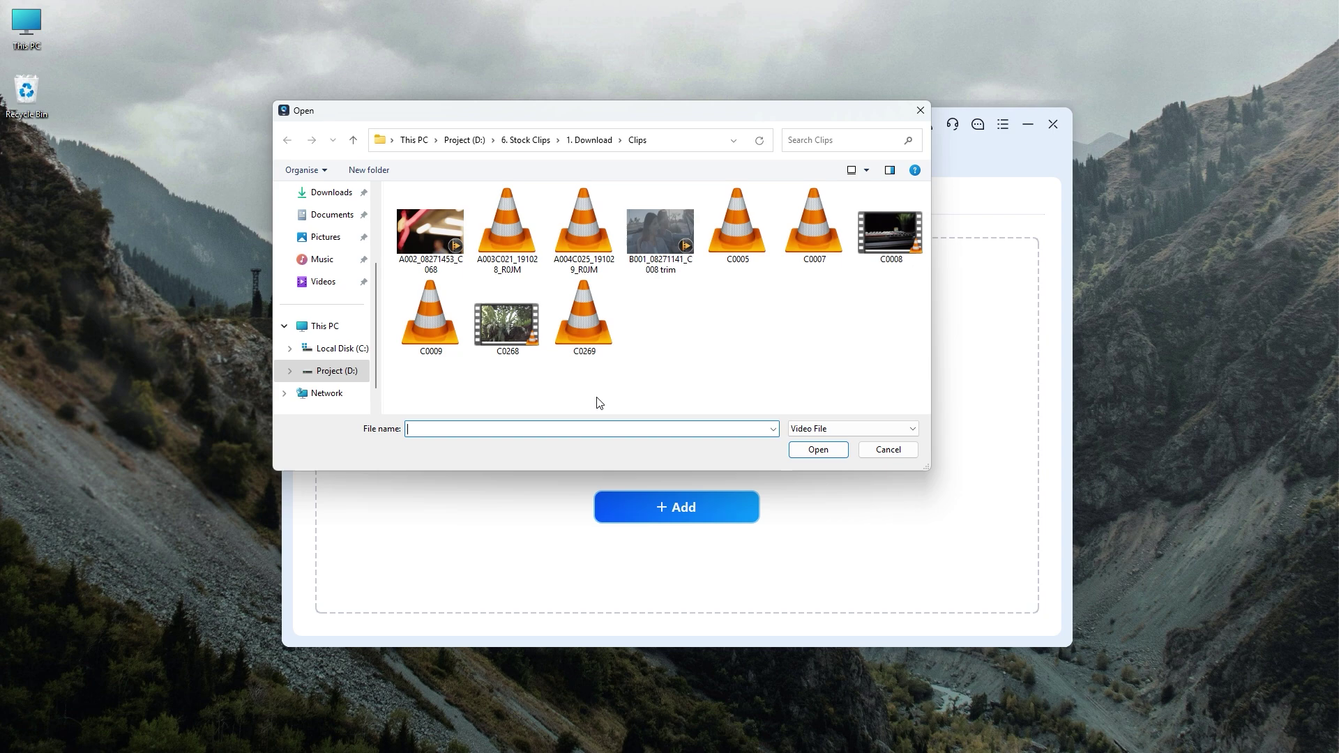
pyautogui.doubleClick(588, 325)
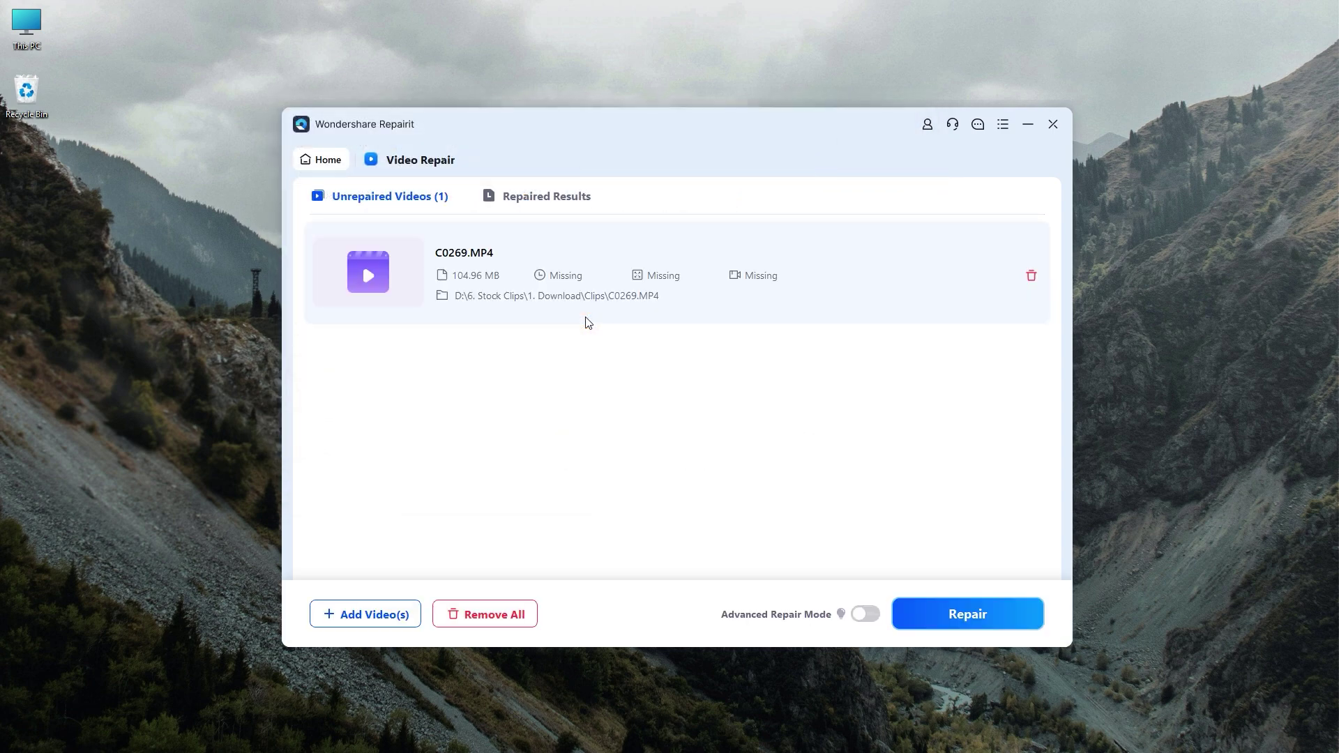
pyautogui.click(954, 619)
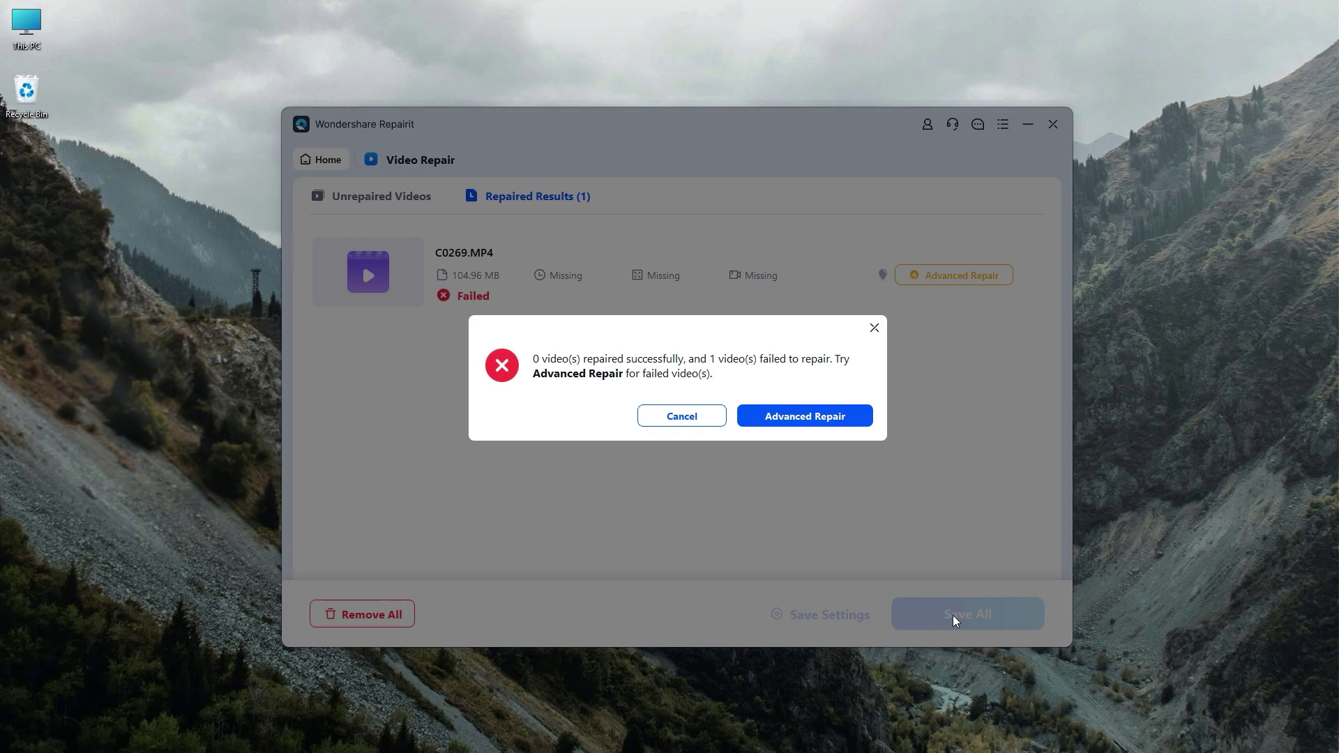
# Step: Run Advanced Repair on C0269.MP4 using C0268 as the sample video
pyautogui.click(832, 417)
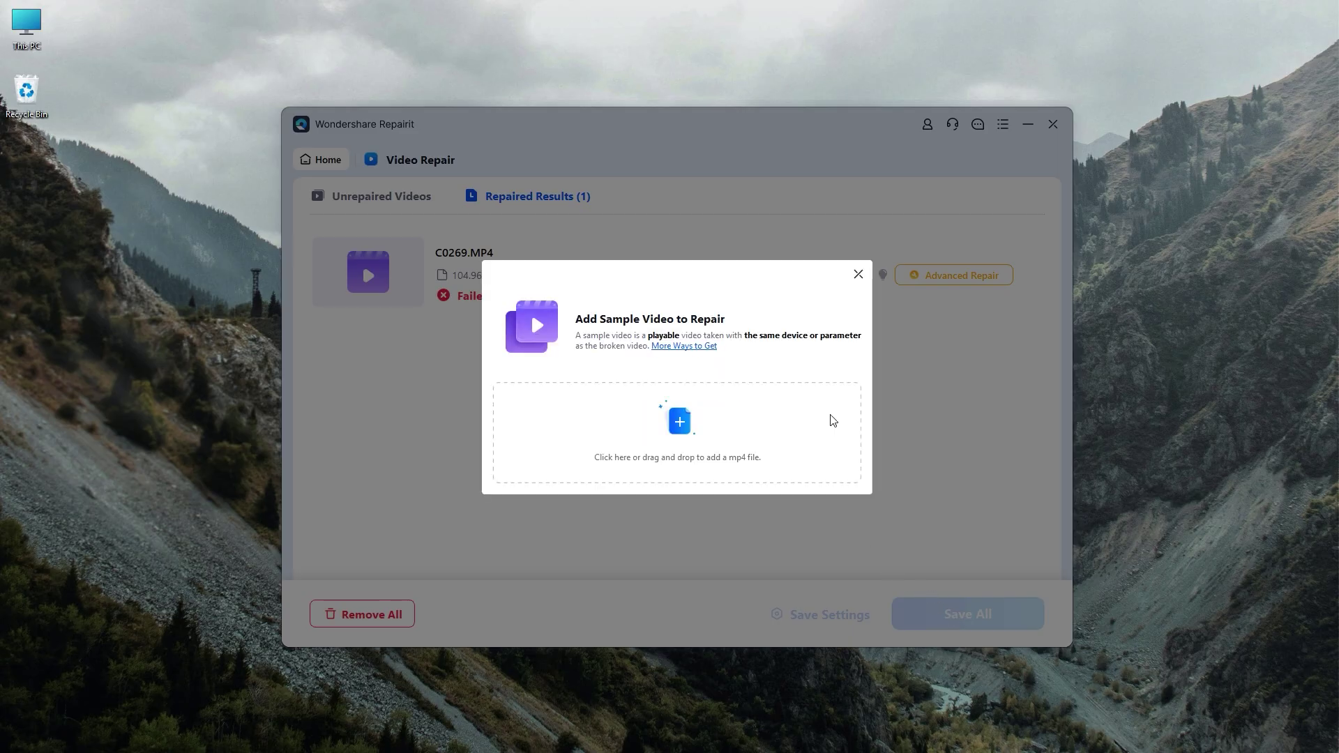
pyautogui.click(670, 425)
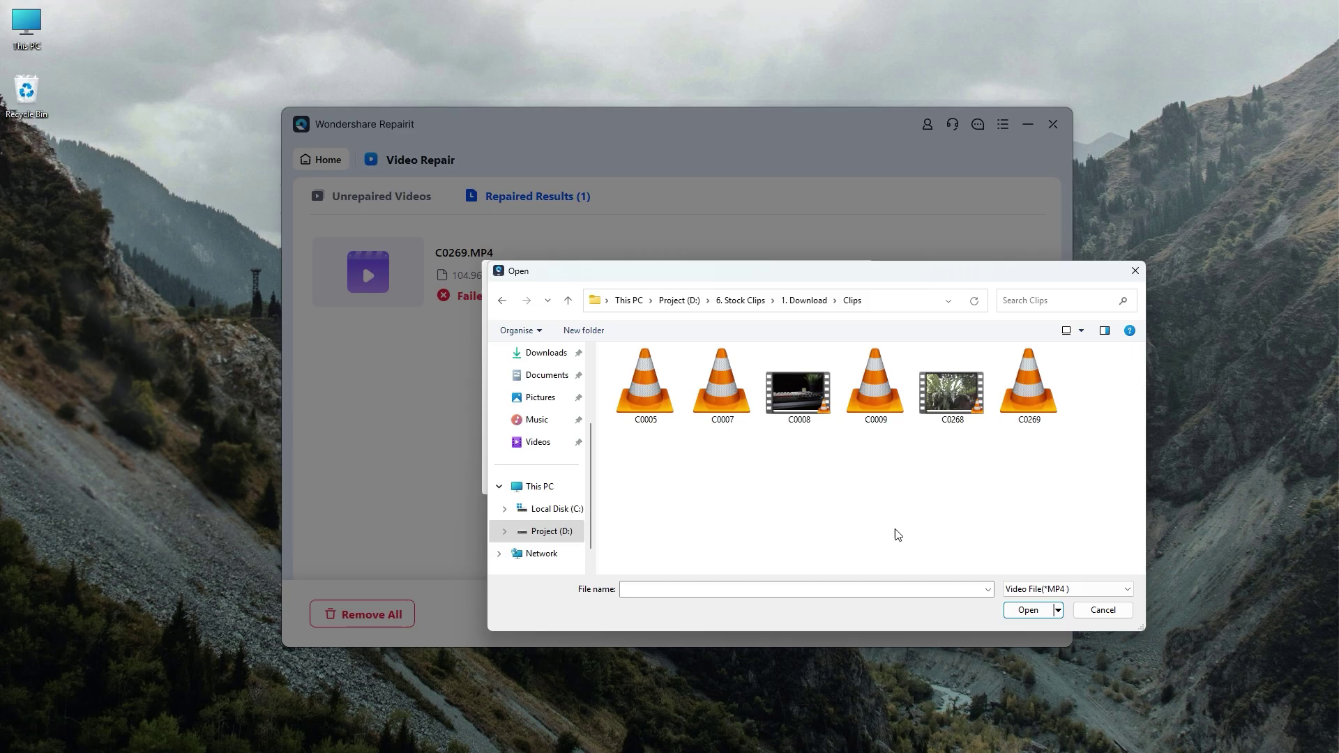
pyautogui.doubleClick(950, 394)
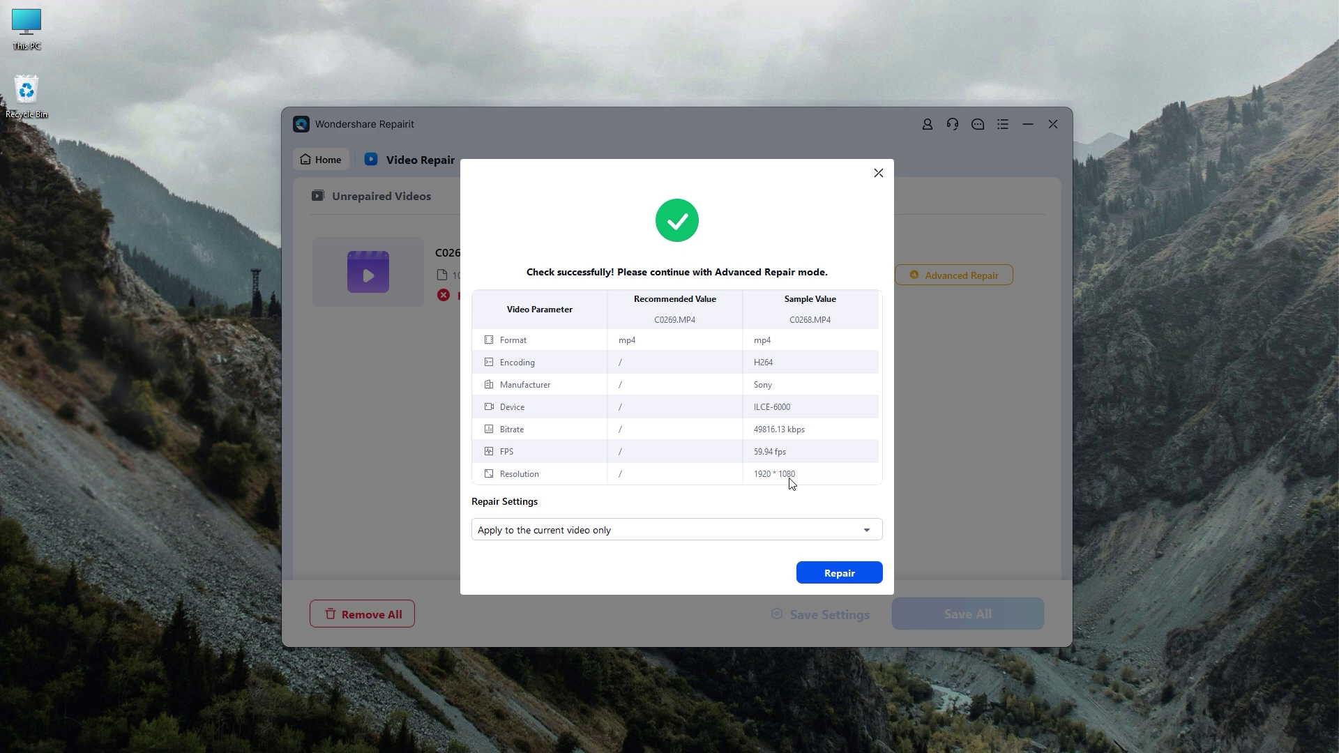
pyautogui.click(830, 576)
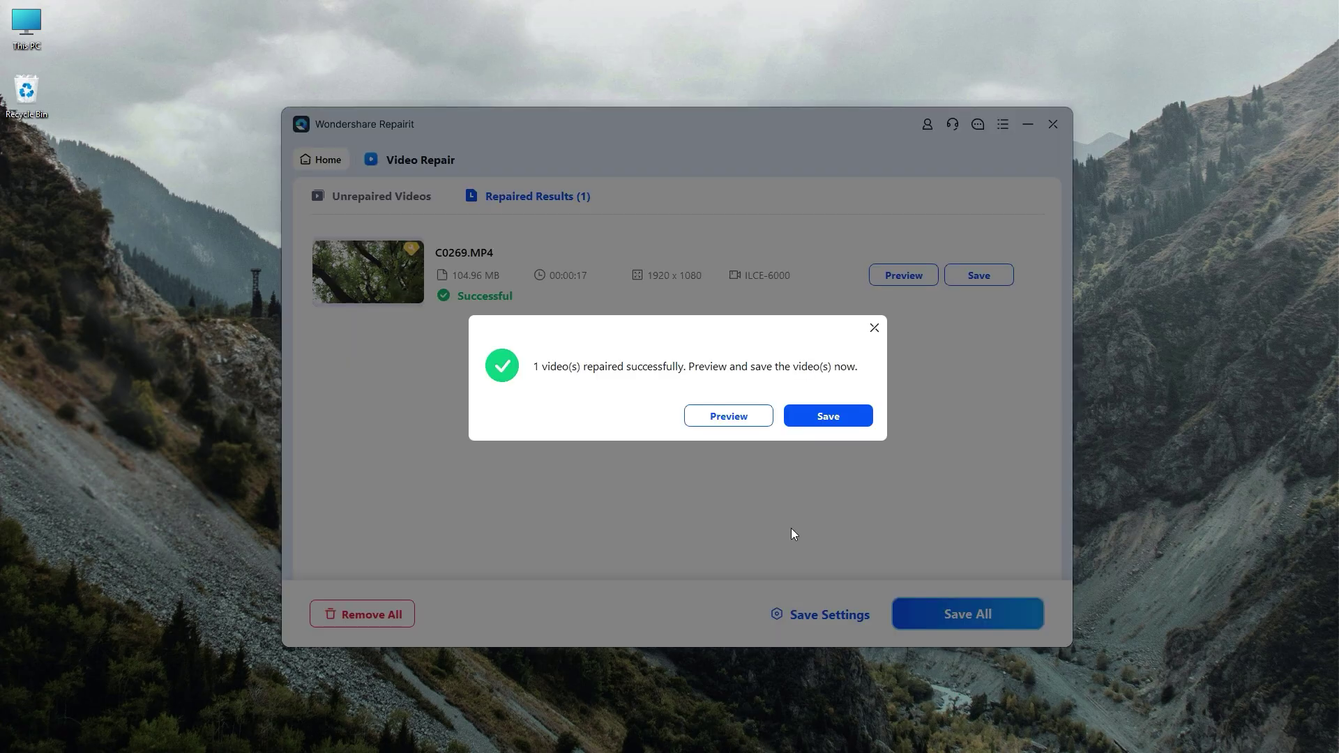
# Step: Save repaired C0269 into 5. Export and play the saved clip in VLC
pyautogui.click(822, 418)
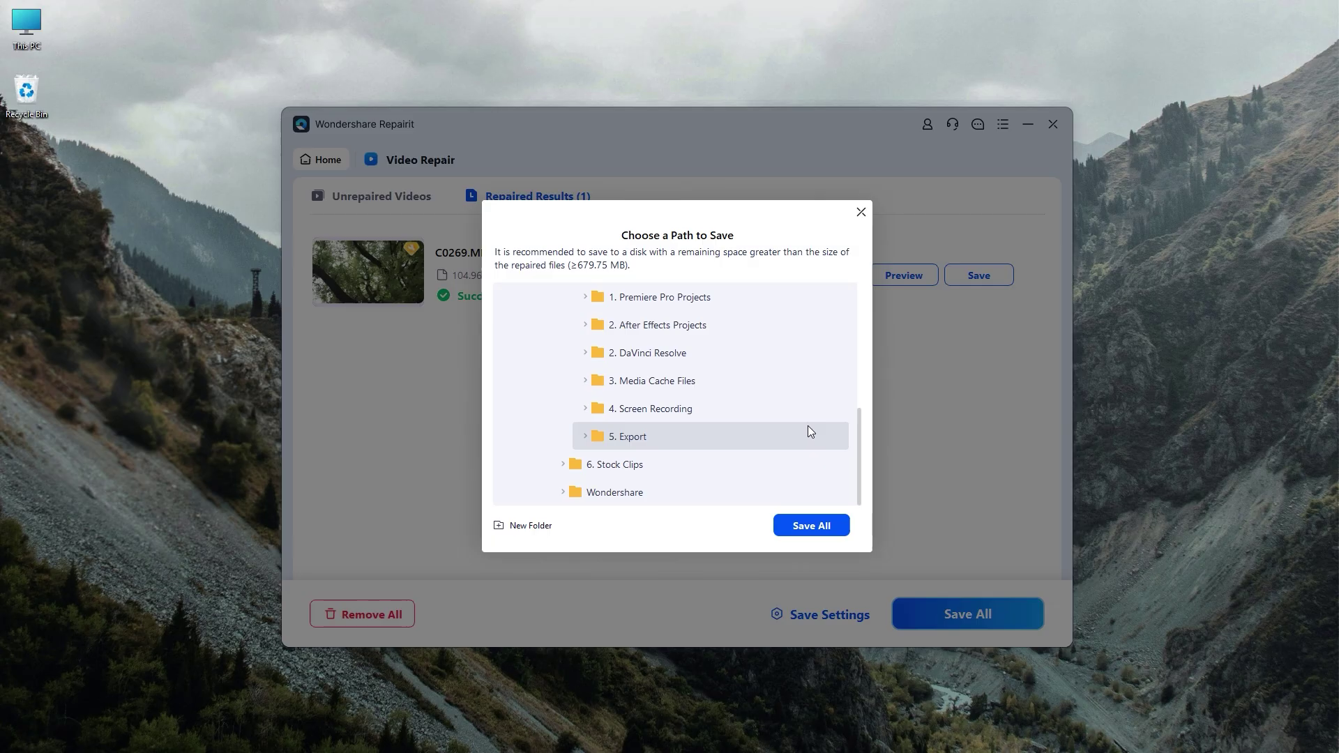
pyautogui.click(806, 528)
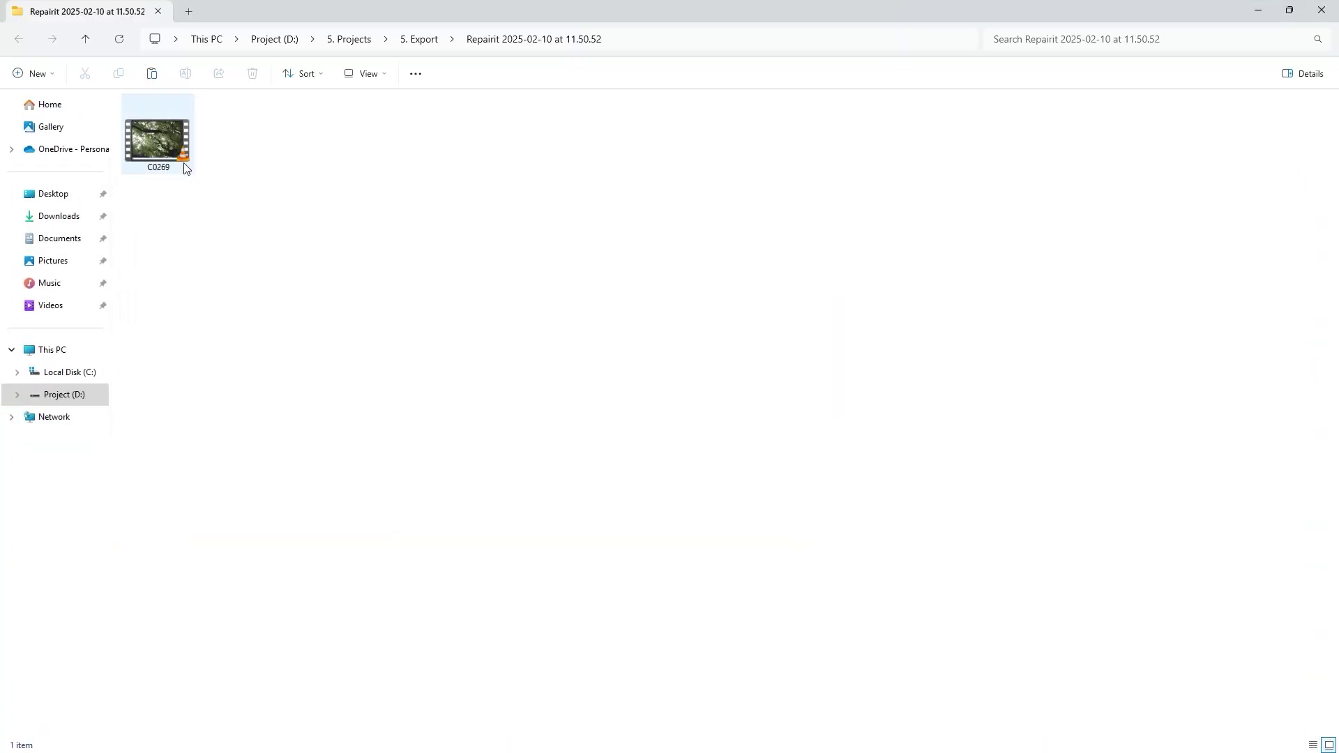
pyautogui.doubleClick(167, 139)
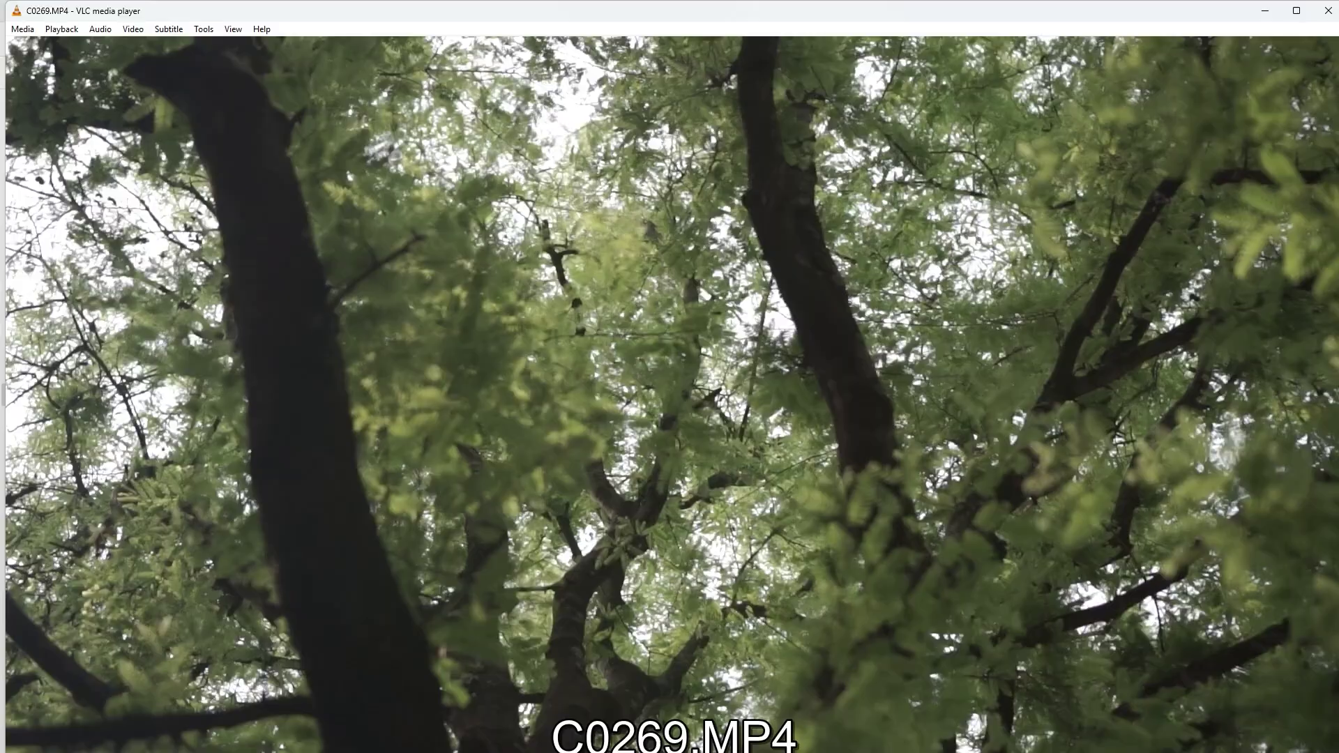